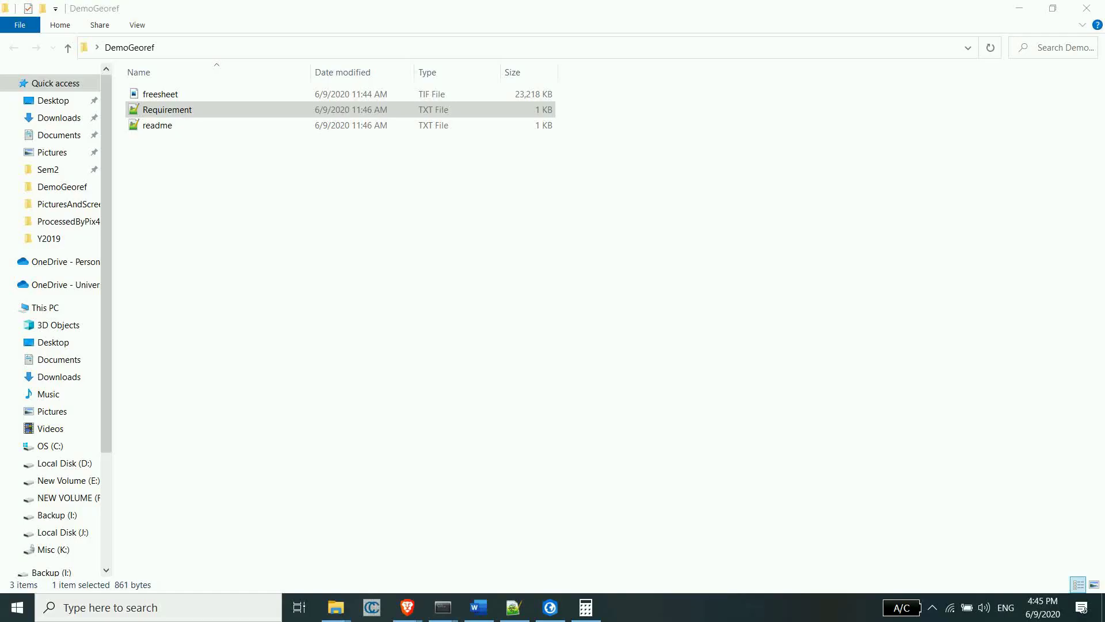
Step: Open the freesheet TIF map and examine its parcels and the handwritten scale note below the title
double_click(160, 94)
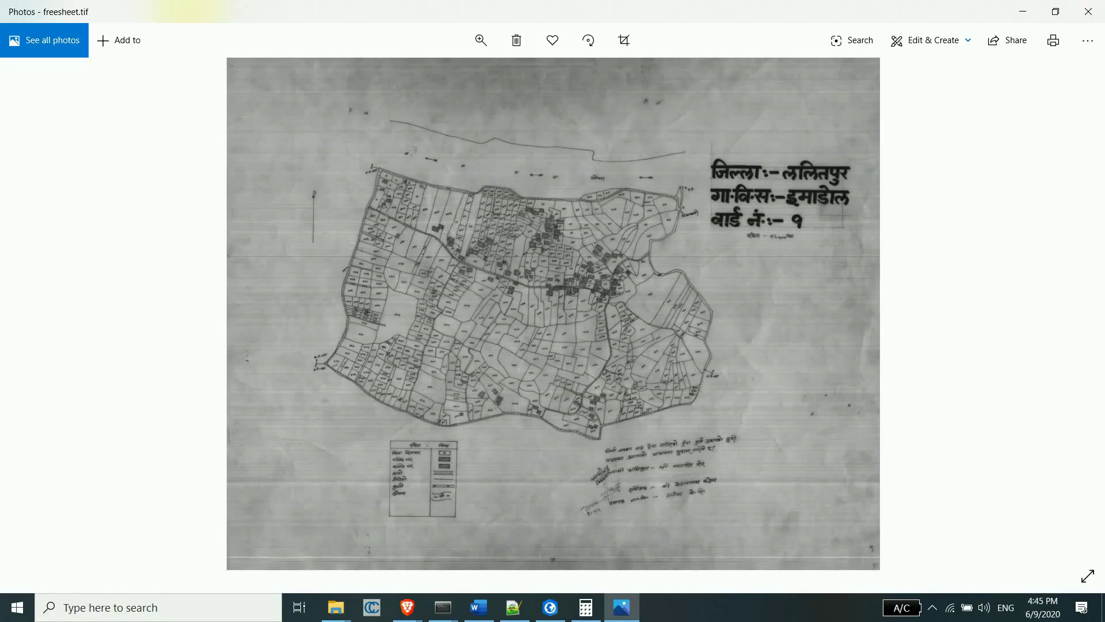
scroll(553, 415, "up", 4)
scroll(552, 415, "down", 3)
scroll(553, 415, "up", 1)
left_click_drag(552, 415, 425, 558)
scroll(552, 313, "up", 5)
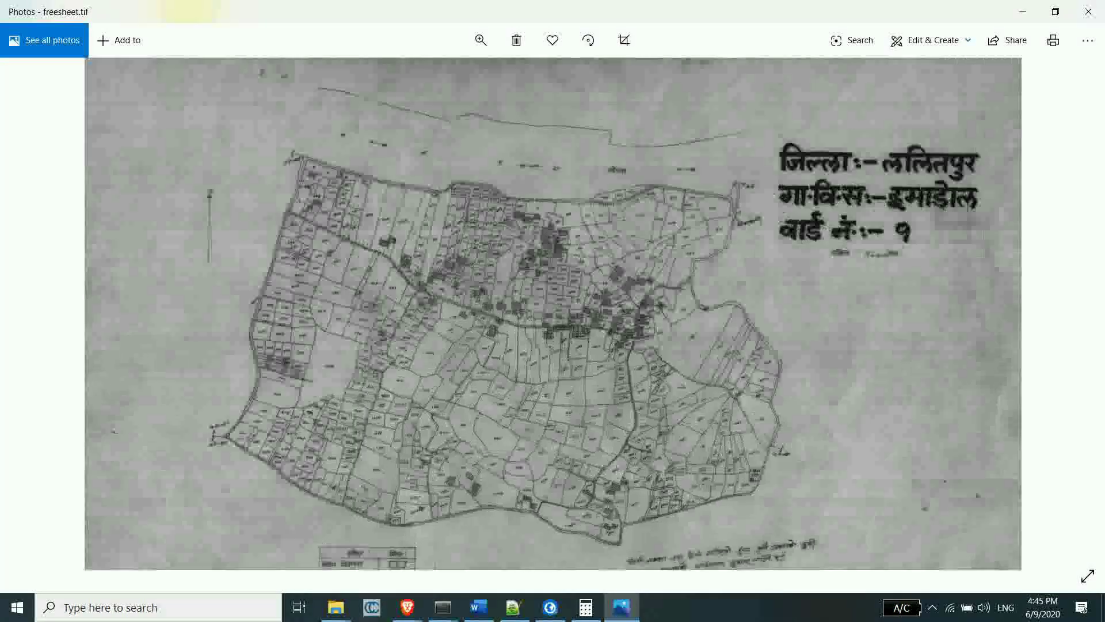
scroll(552, 313, "down", 3)
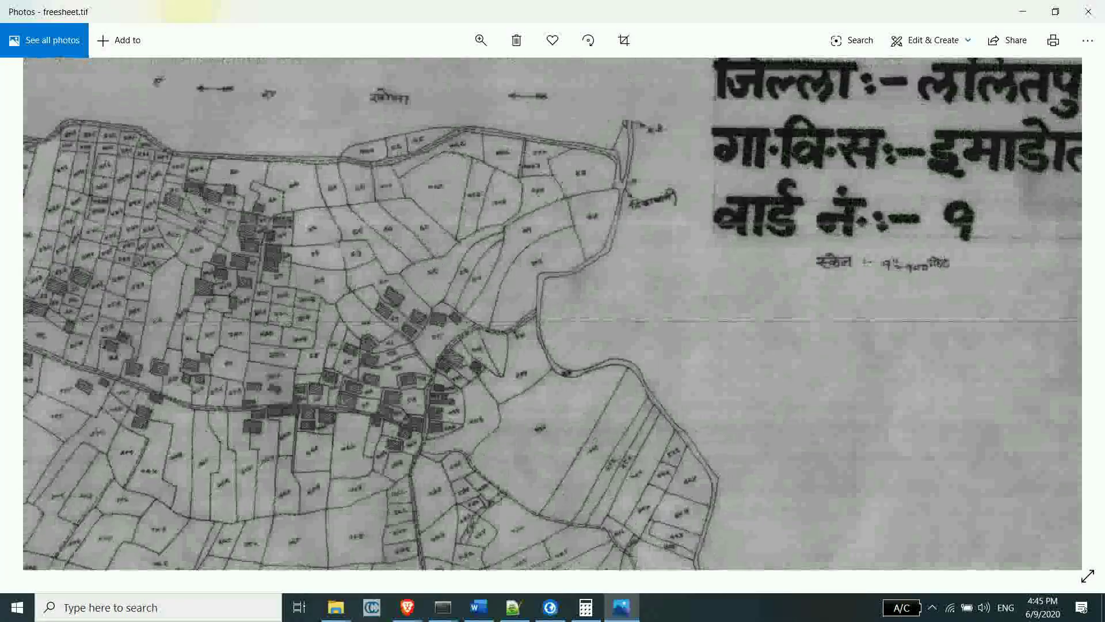
scroll(553, 313, "down", 2)
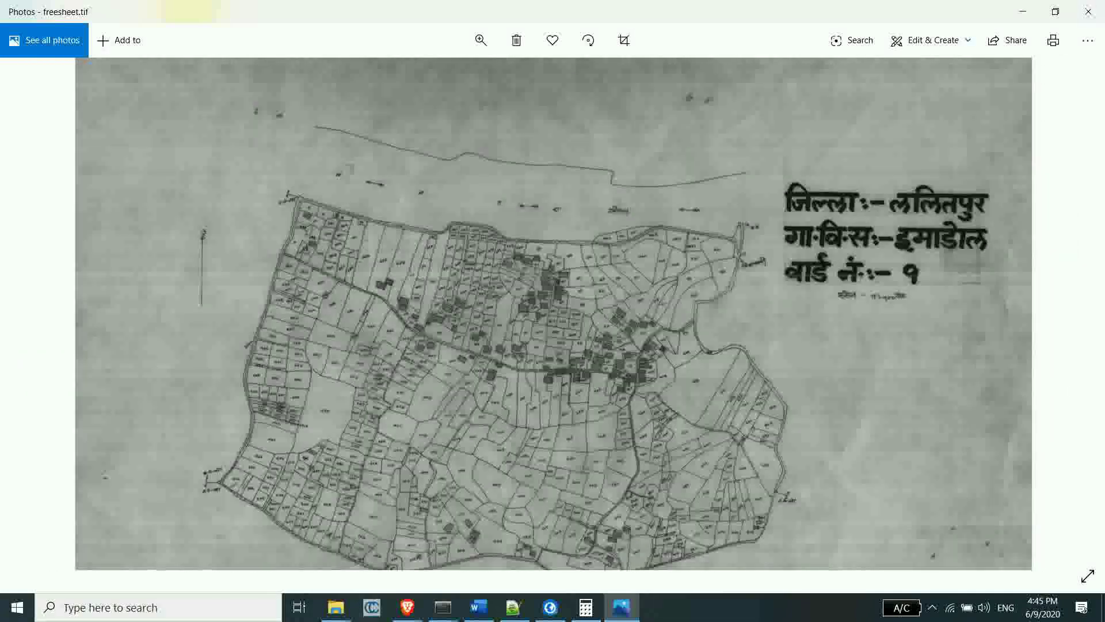
scroll(934, 311, "up", 5)
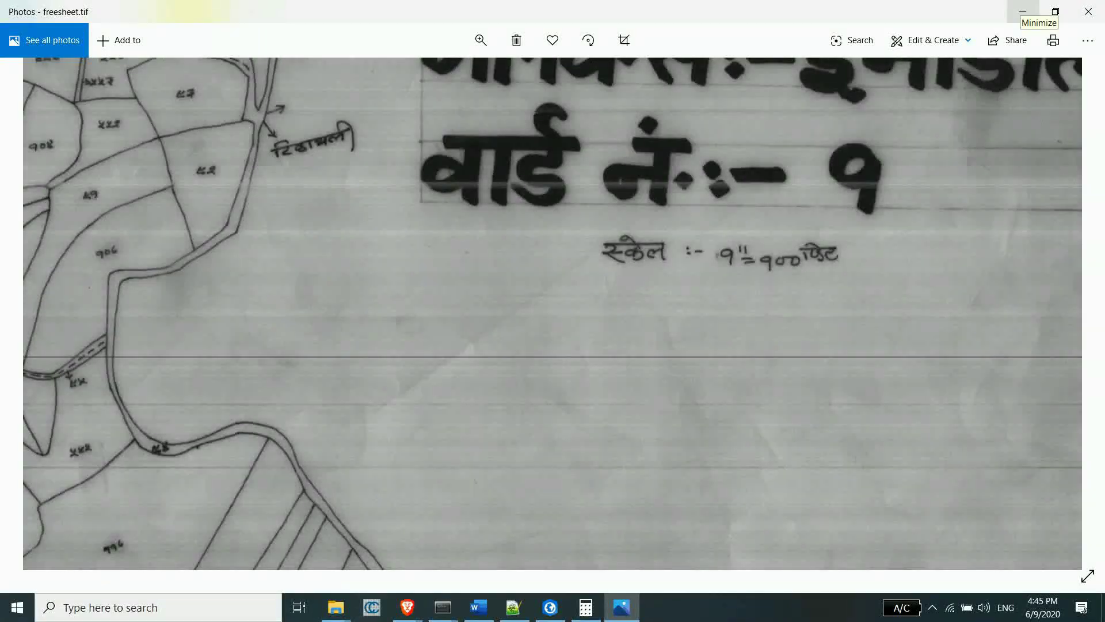
left_click(1023, 12)
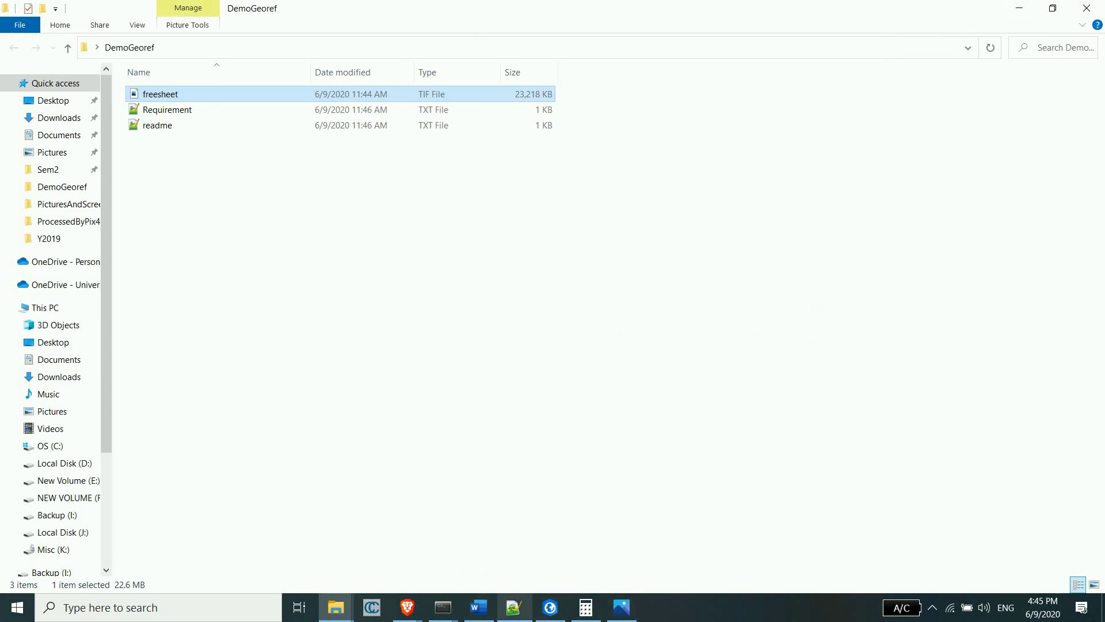
Step: Switch to Notepad++ and highlight the requirement about the map's scale factor in Requirement.txt
left_click(514, 608)
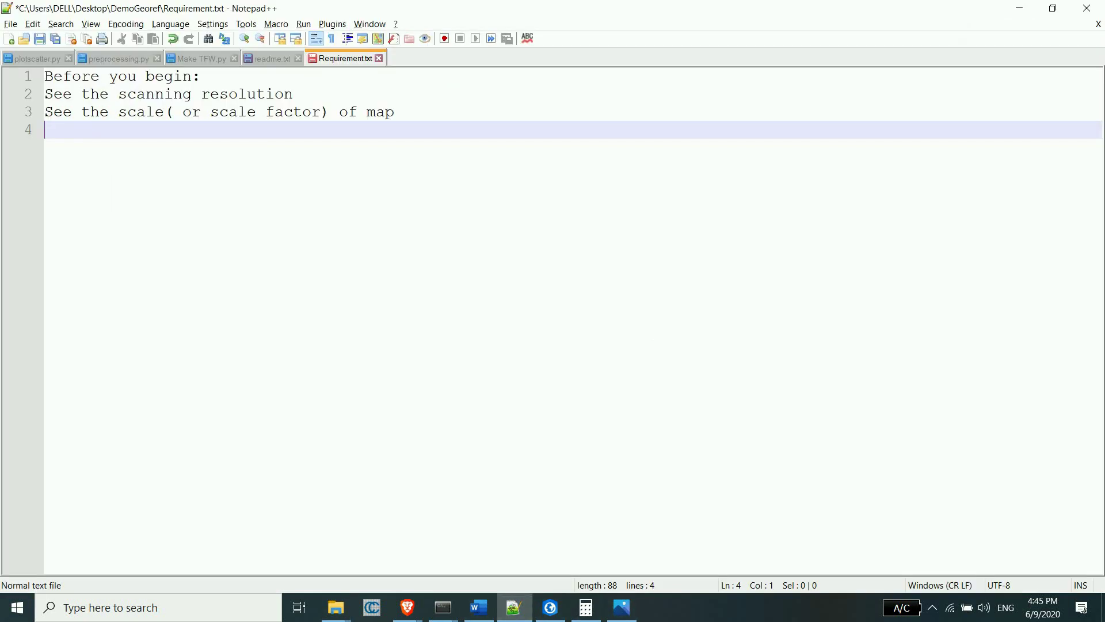
left_click_drag(426, 113, 425, 131)
key("shift+Up")
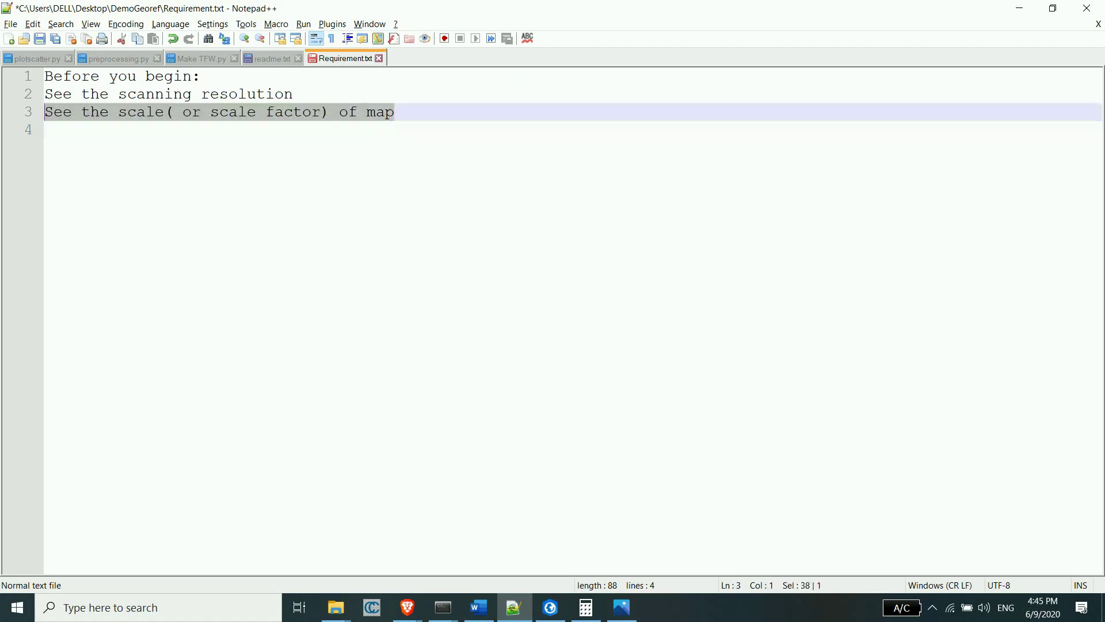
Step: Return to the freesheet map in Photos and read the handwritten scale note under the title up close
left_click(622, 607)
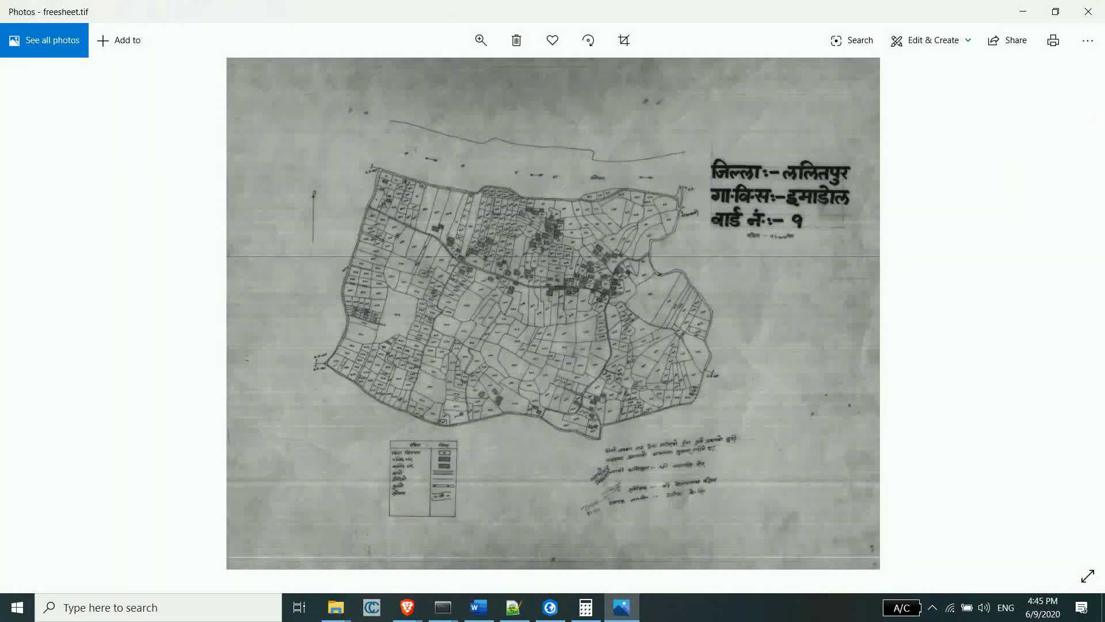
scroll(880, 259, "up", 5)
left_click_drag(881, 259, 754, 321)
scroll(754, 321, "up", 2)
scroll(903, 253, "up", 3)
scroll(552, 314, "up", 3)
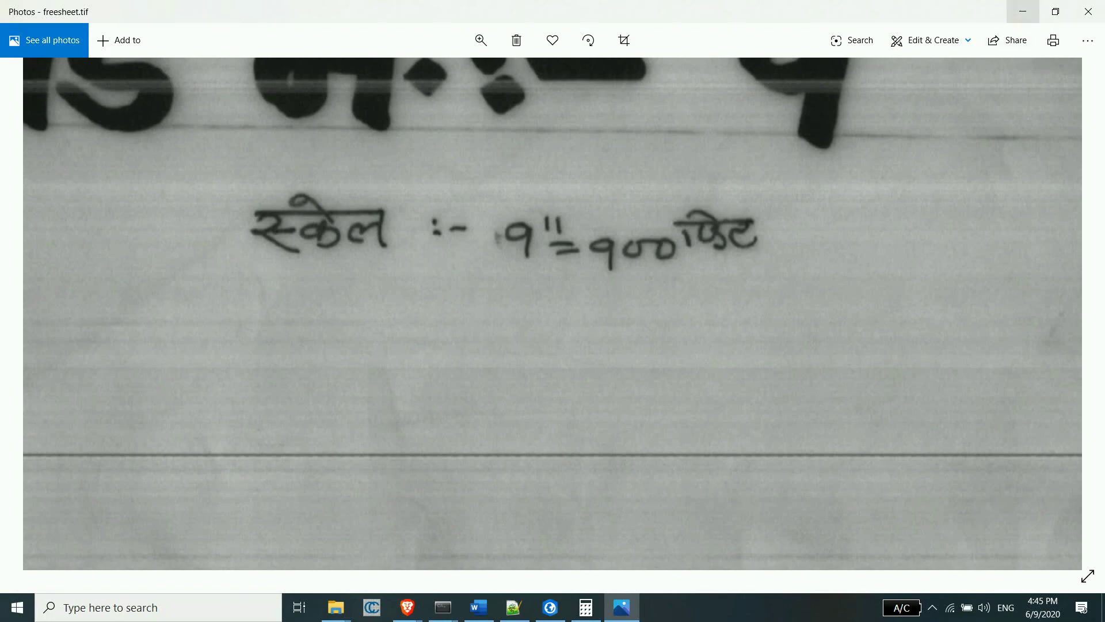
left_click(1023, 12)
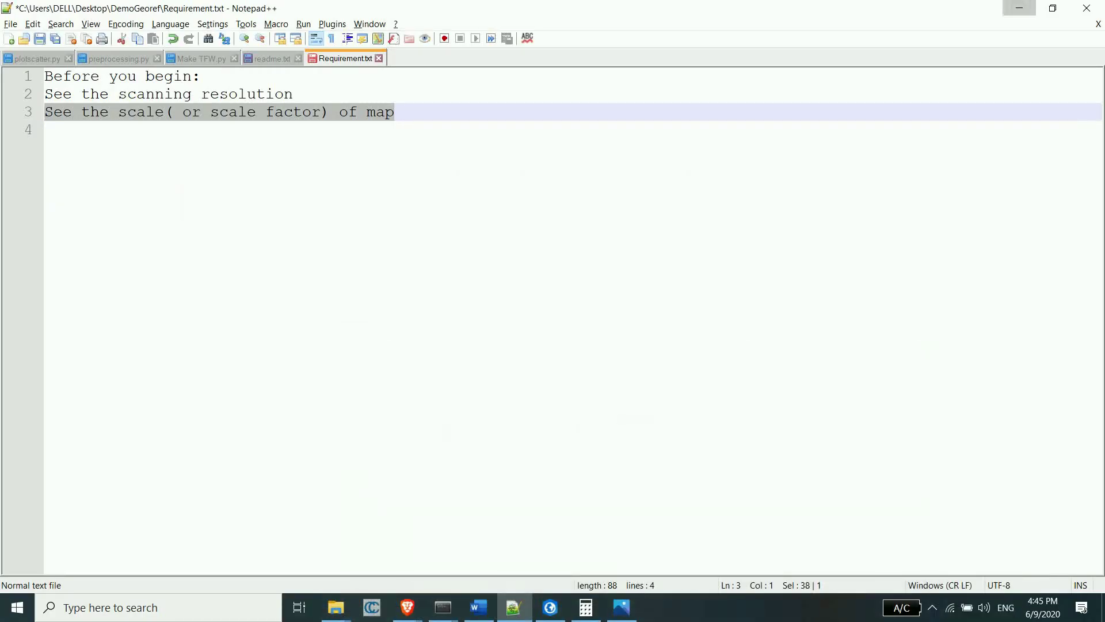
Step: Check the freesheet image's horizontal and vertical resolution in its file properties in the DemoGeoref folder
left_click(1019, 8)
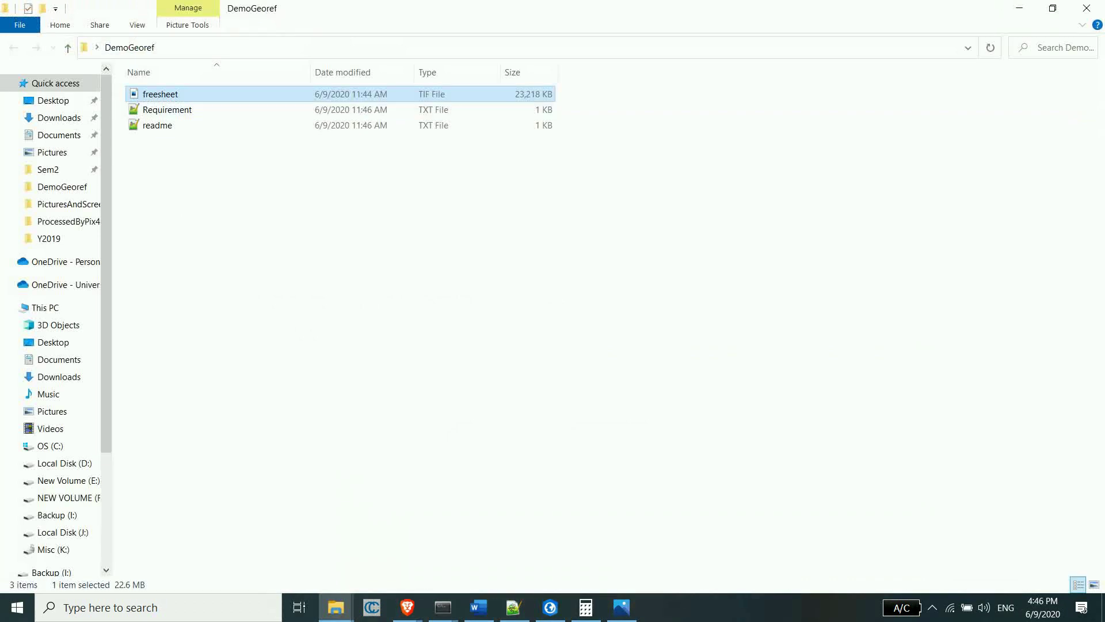
right_click(257, 94)
left_click(295, 582)
right_click(193, 94)
left_click(230, 582)
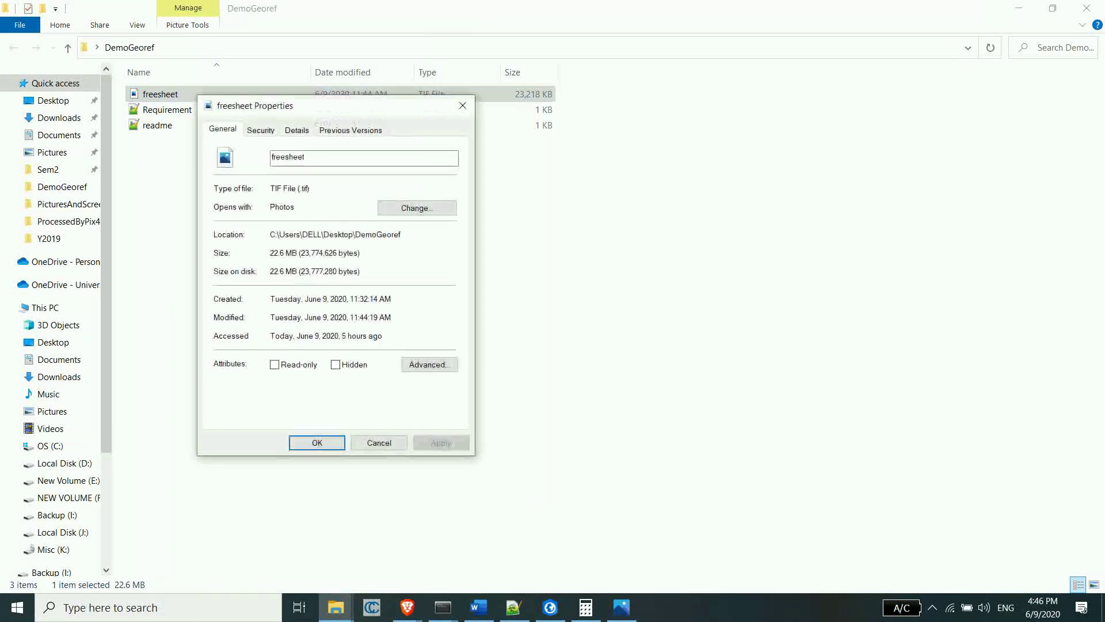
left_click(297, 129)
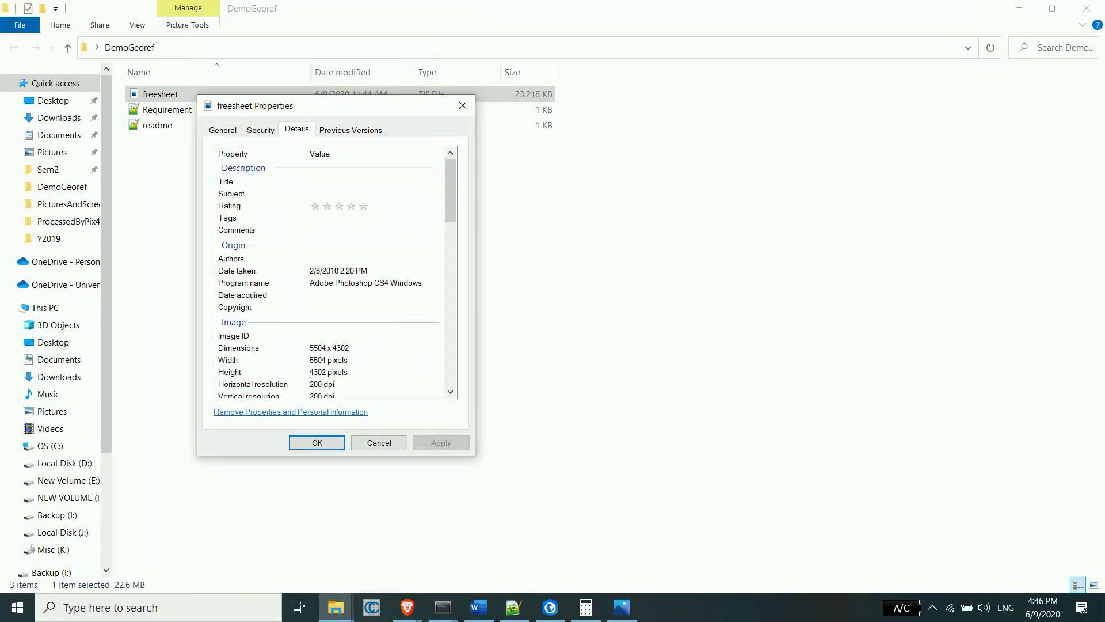
scroll(328, 276, "down", 2)
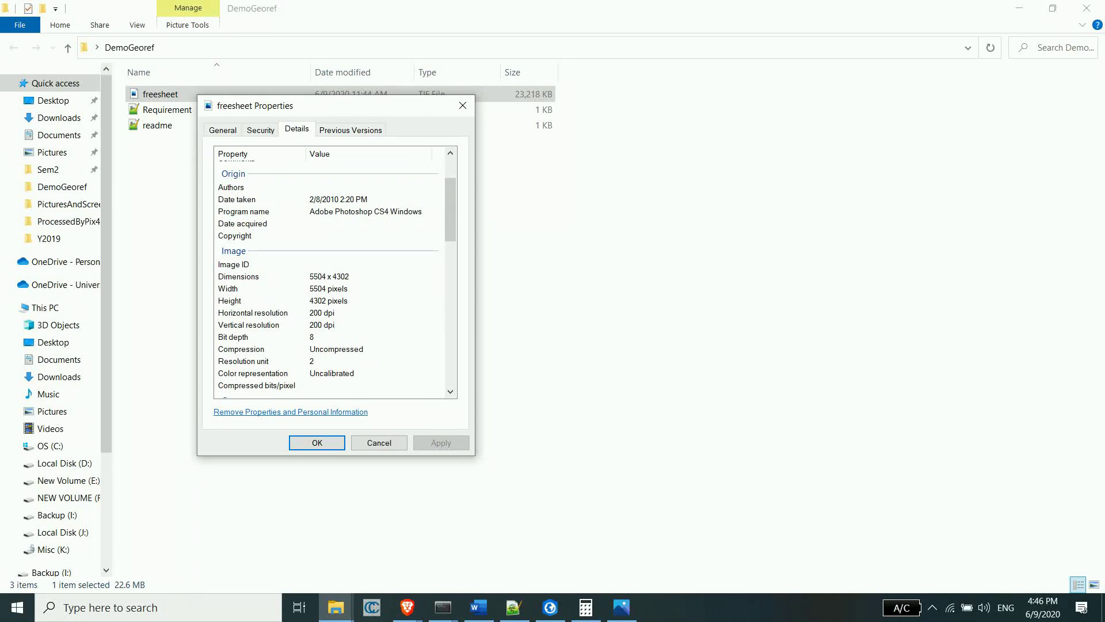
left_click(317, 442)
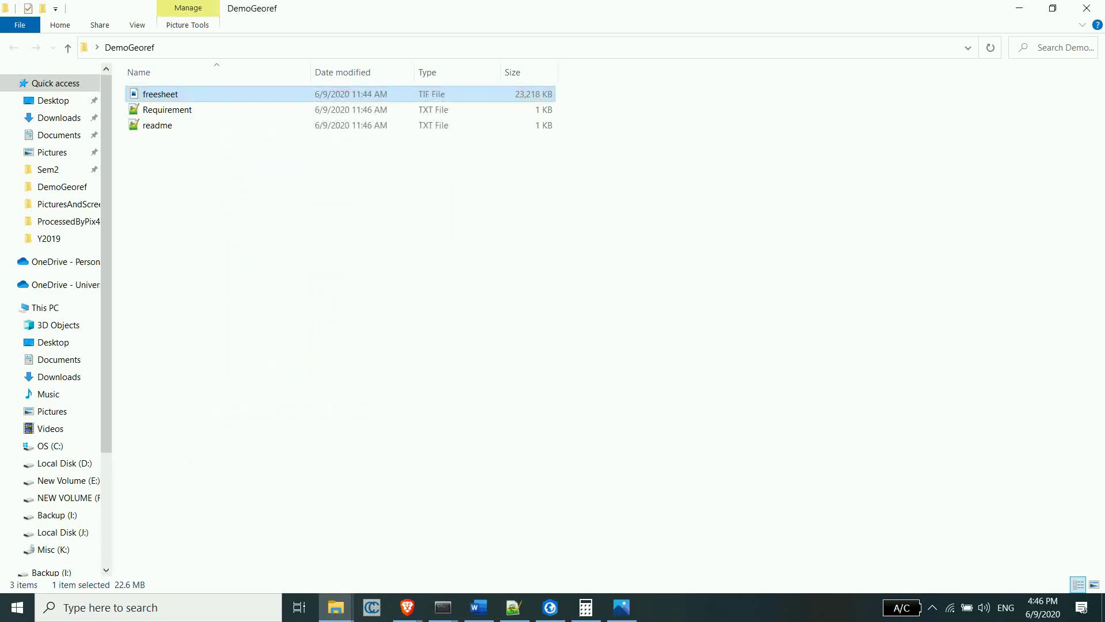
right_click(385, 321)
left_click(377, 317)
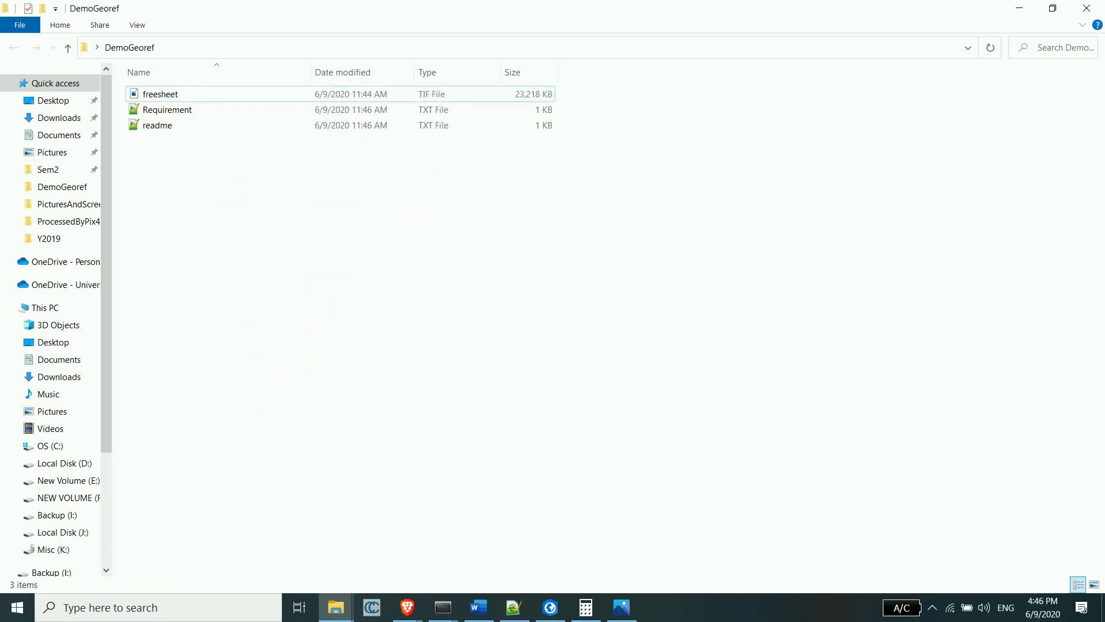
right_click(296, 174)
left_click(291, 174)
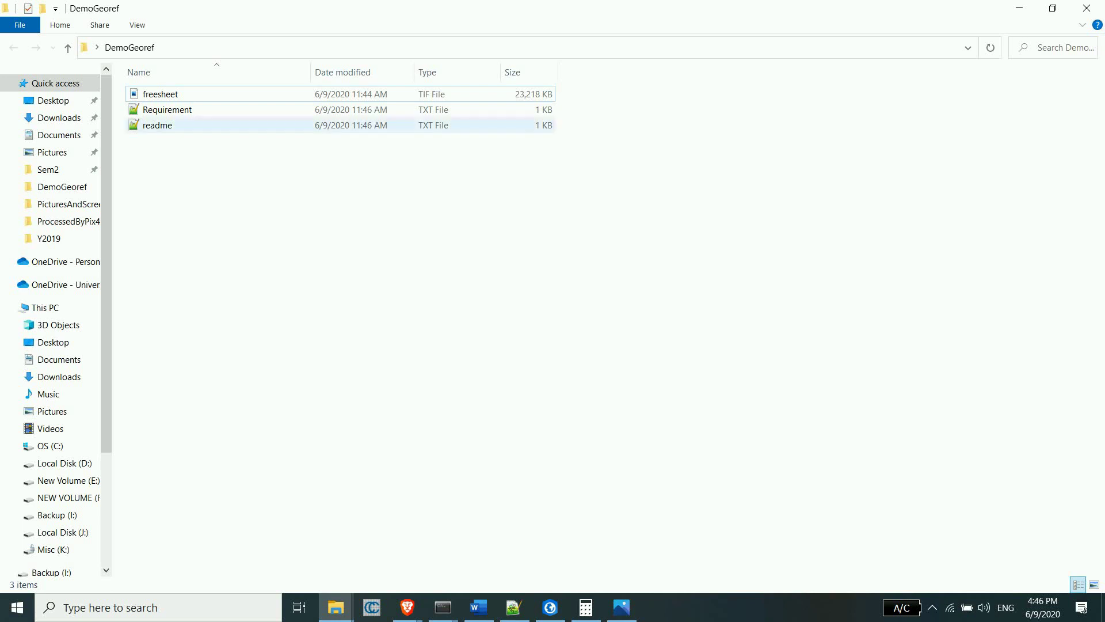
left_click(161, 94)
key("Down")
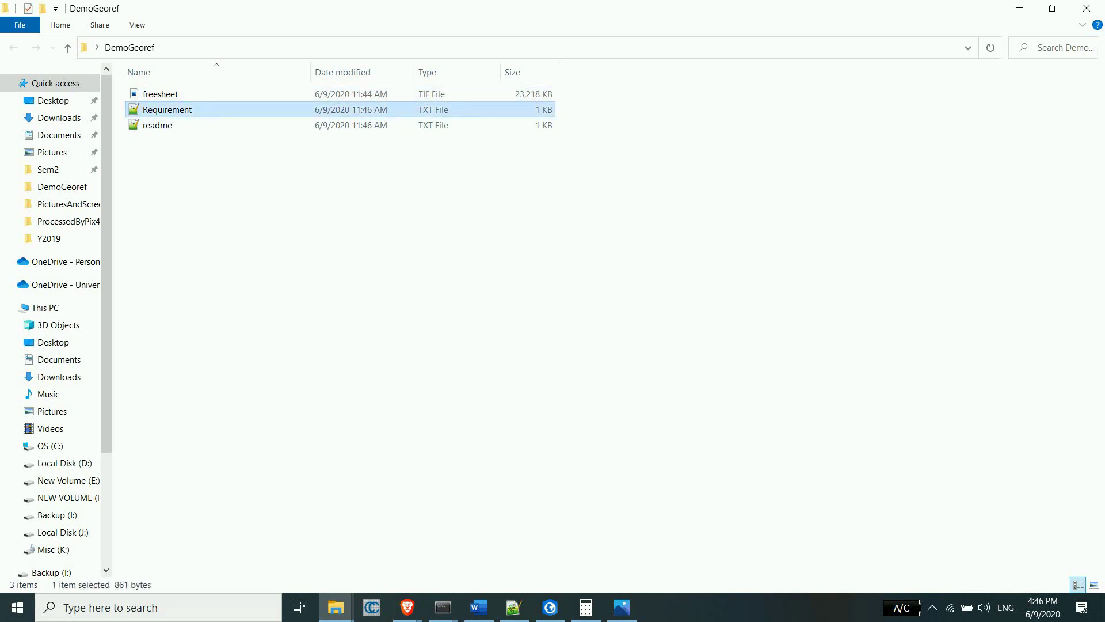
key("Up")
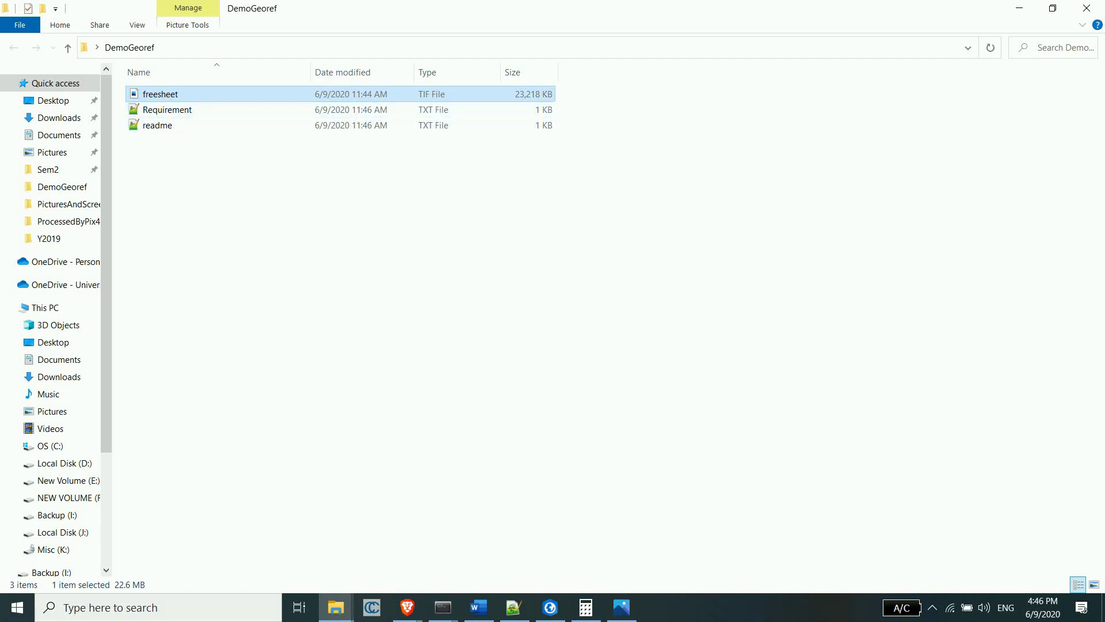
Step: Create a text document with the default name in the DemoGeoref folder and open it maximized in Notepad++
right_click(183, 207)
mouse_move(271, 415)
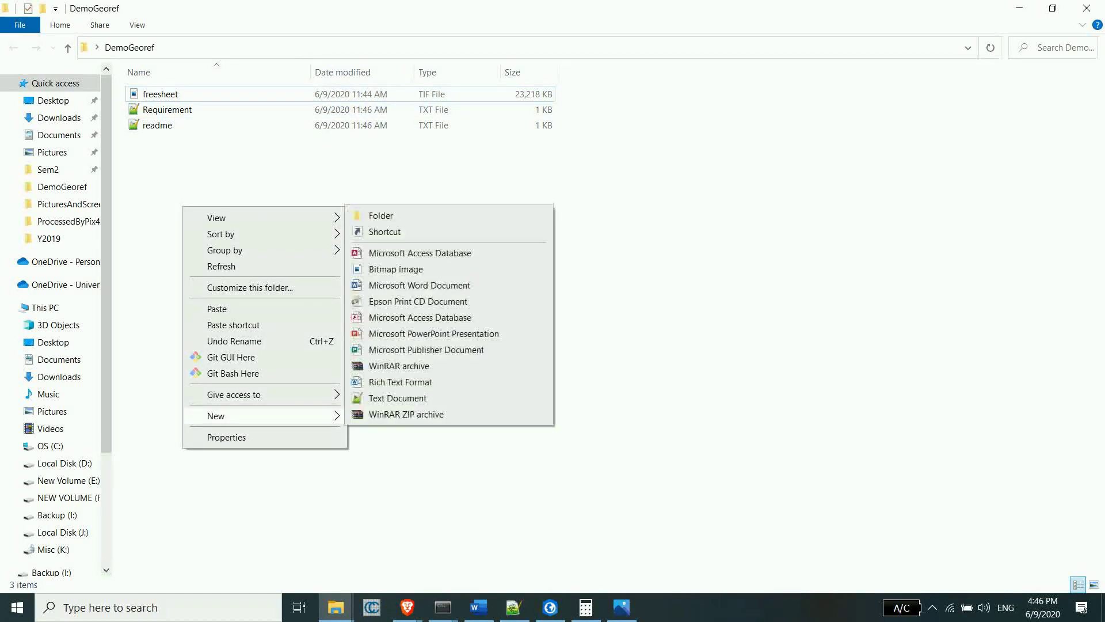
left_click(397, 397)
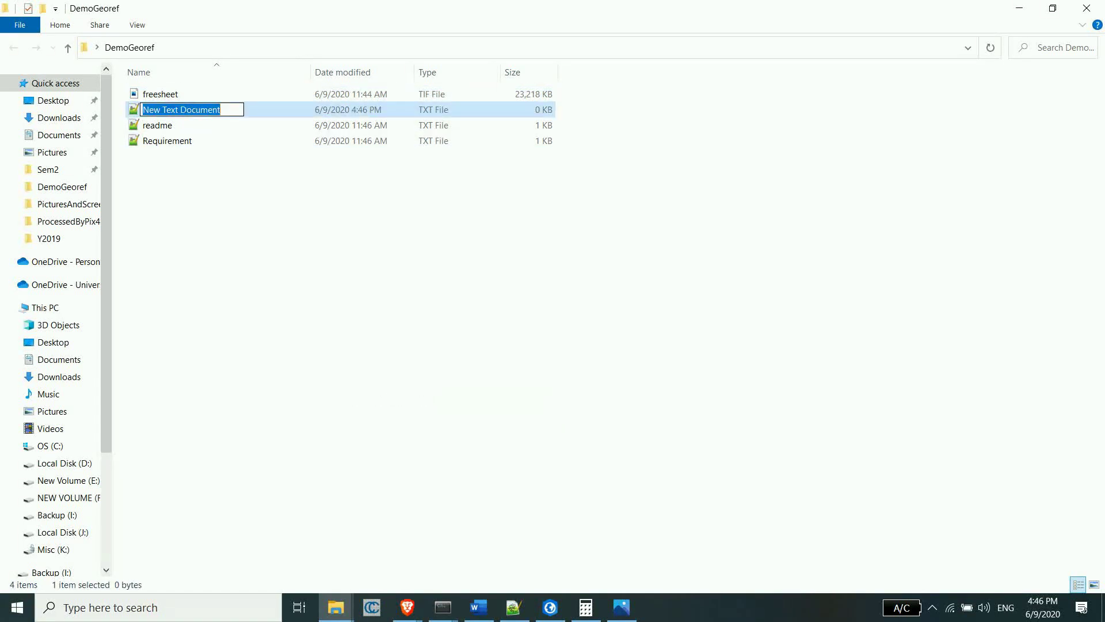
key("Return")
key("Return")
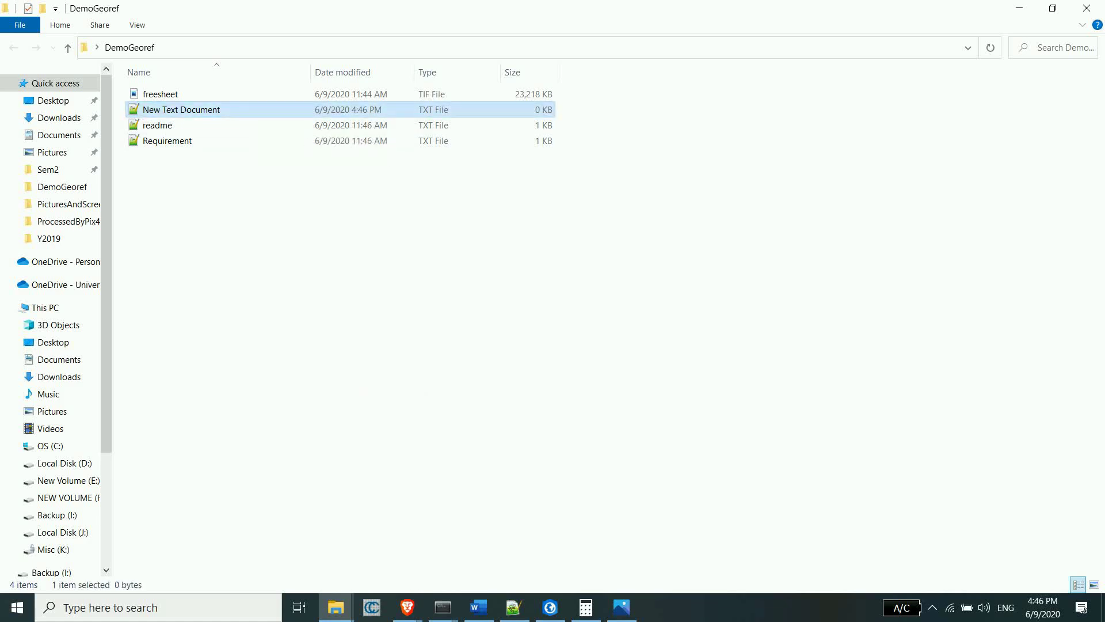
mouse_move(449, 8)
left_mouse_down()
mouse_move(491, 130)
mouse_move(459, 10)
left_mouse_up()
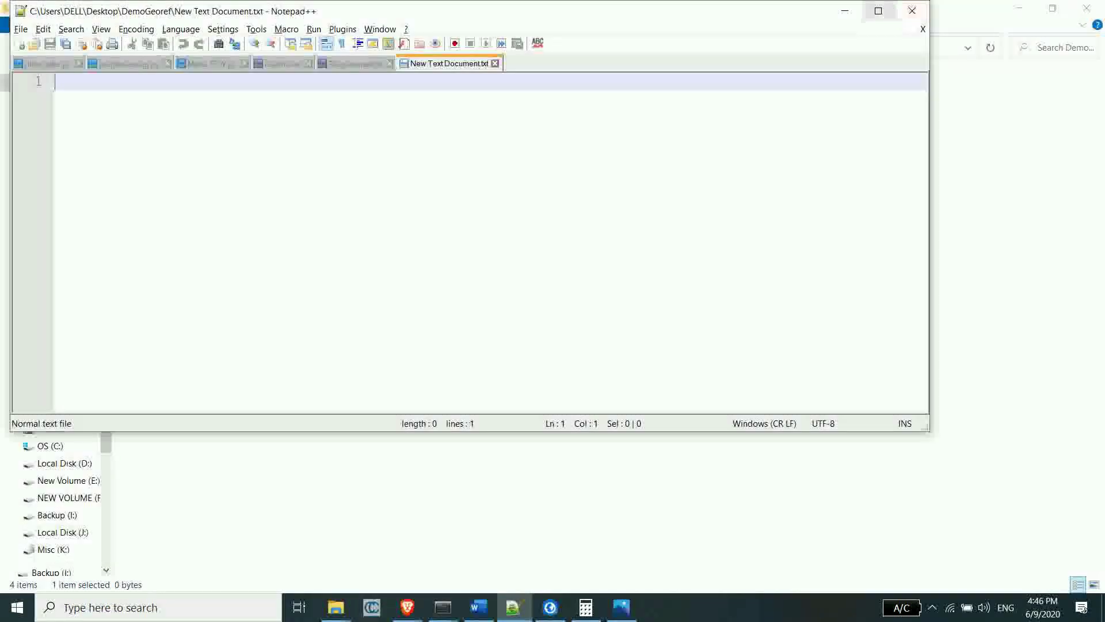
left_click(878, 11)
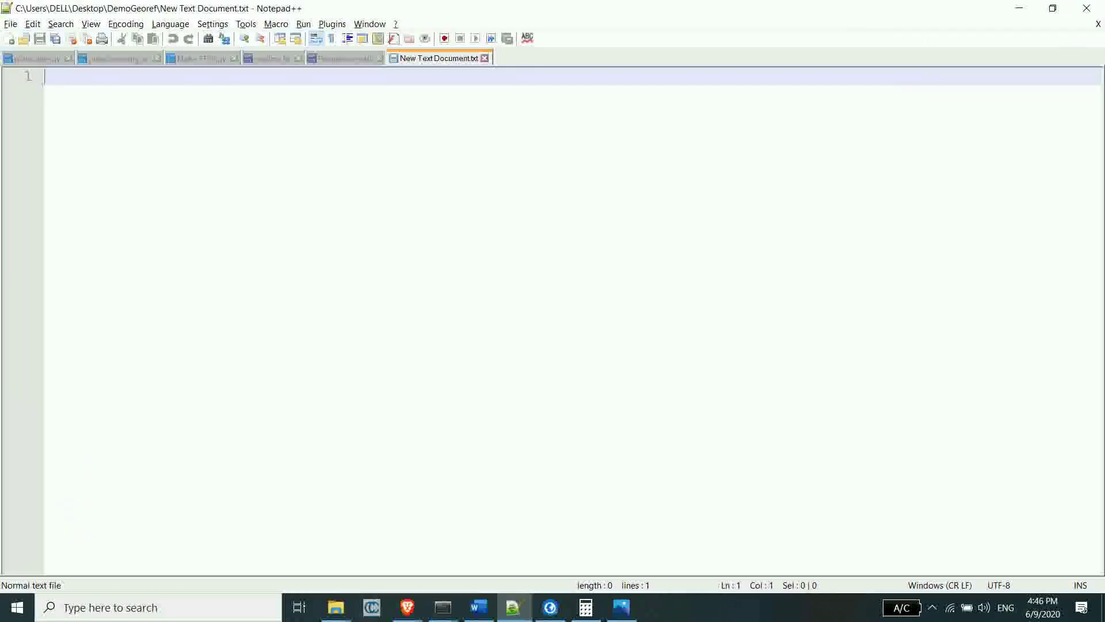
Step: Highlight the x-cell size line in readme.txt and inspect the freesheet map up close in Photos
left_click(272, 58)
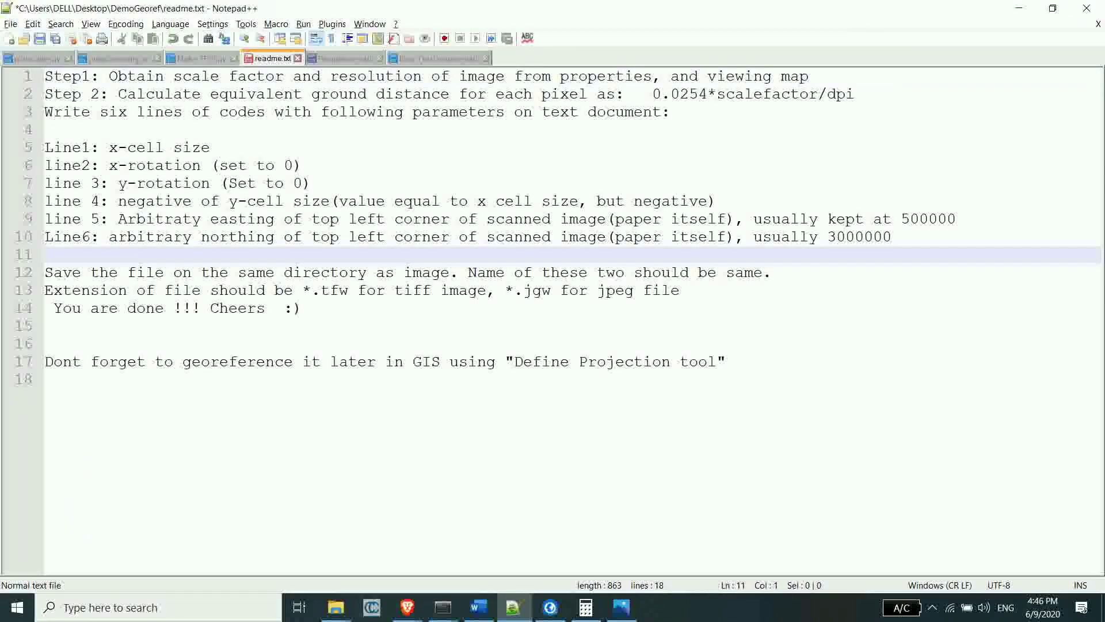
left_click_drag(212, 147, 45, 148)
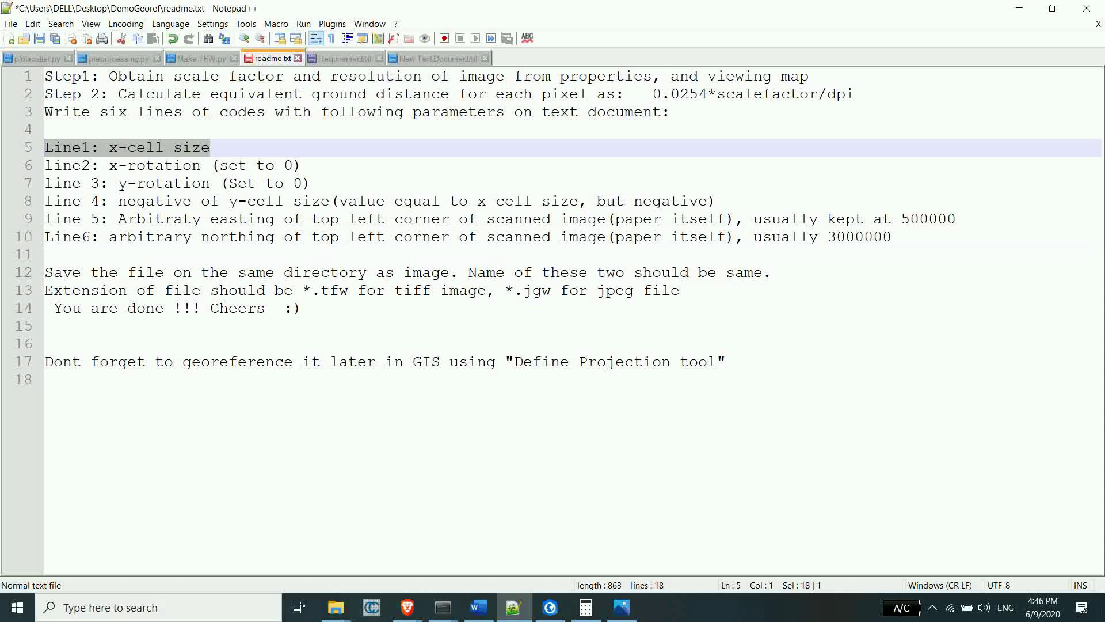
key("ctrl+Tab")
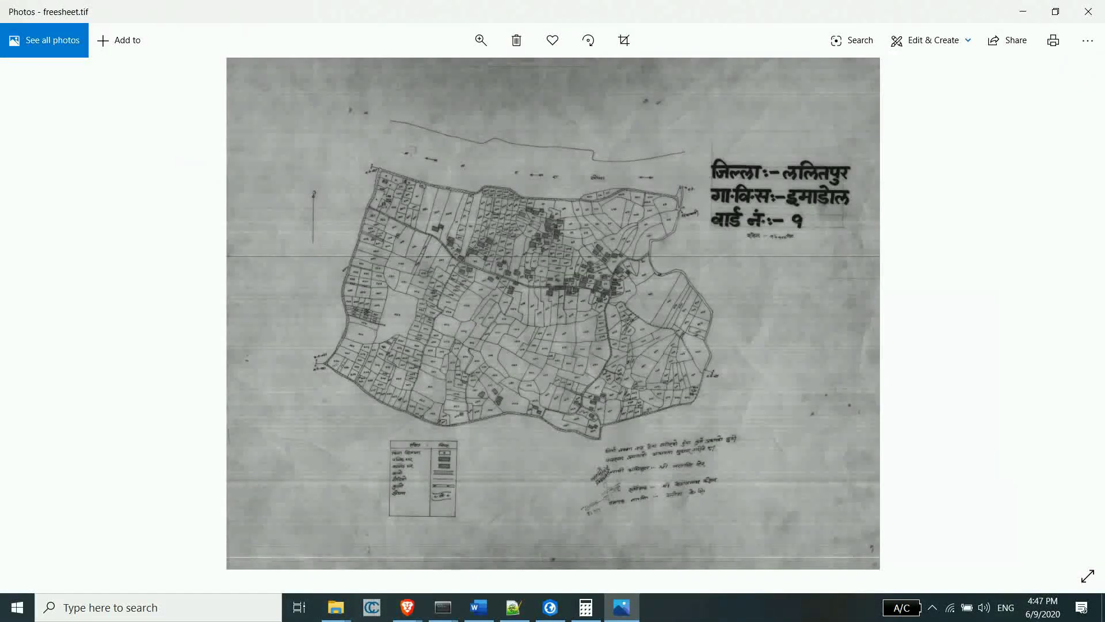
scroll(551, 341, "up", 8)
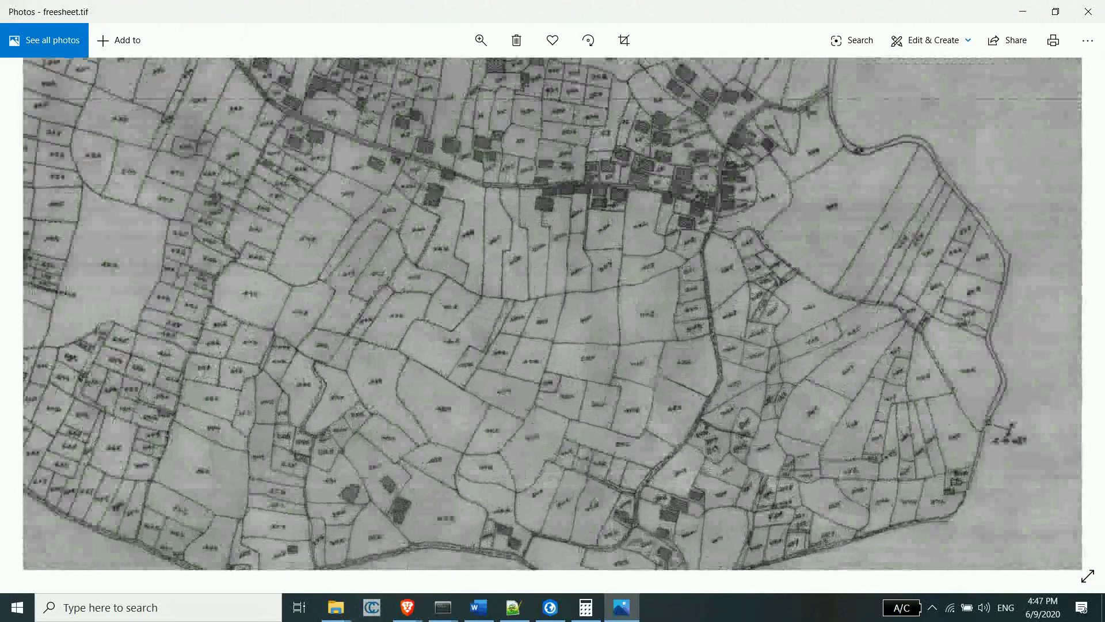
scroll(549, 328, "up", 3)
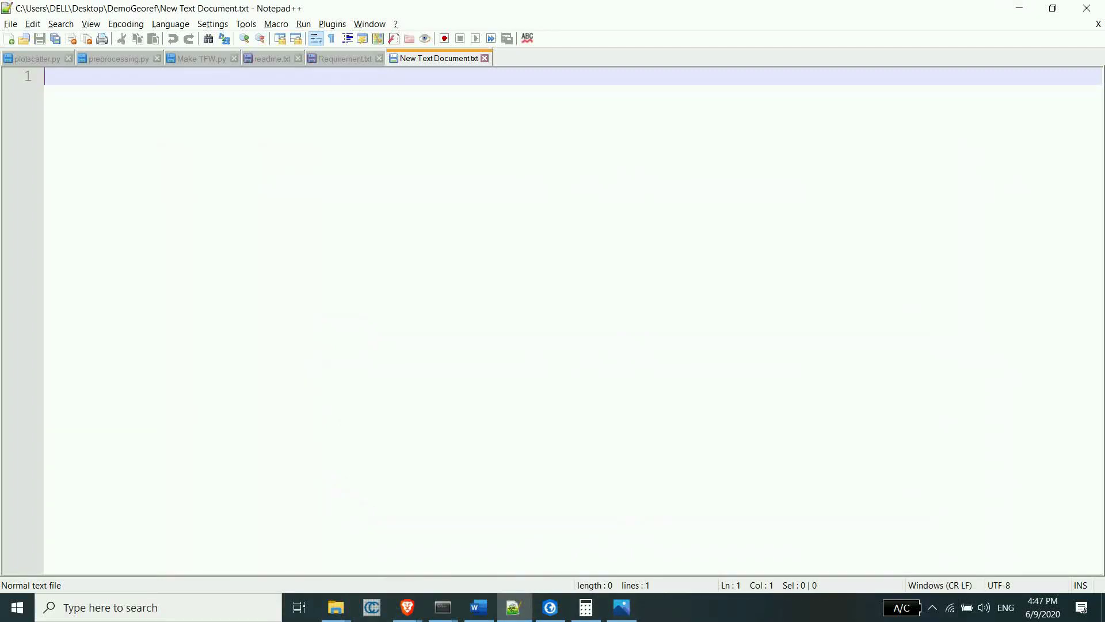
Step: Reread the cell size formula in readme.txt and bring up the calculator briefly
left_click(286, 59)
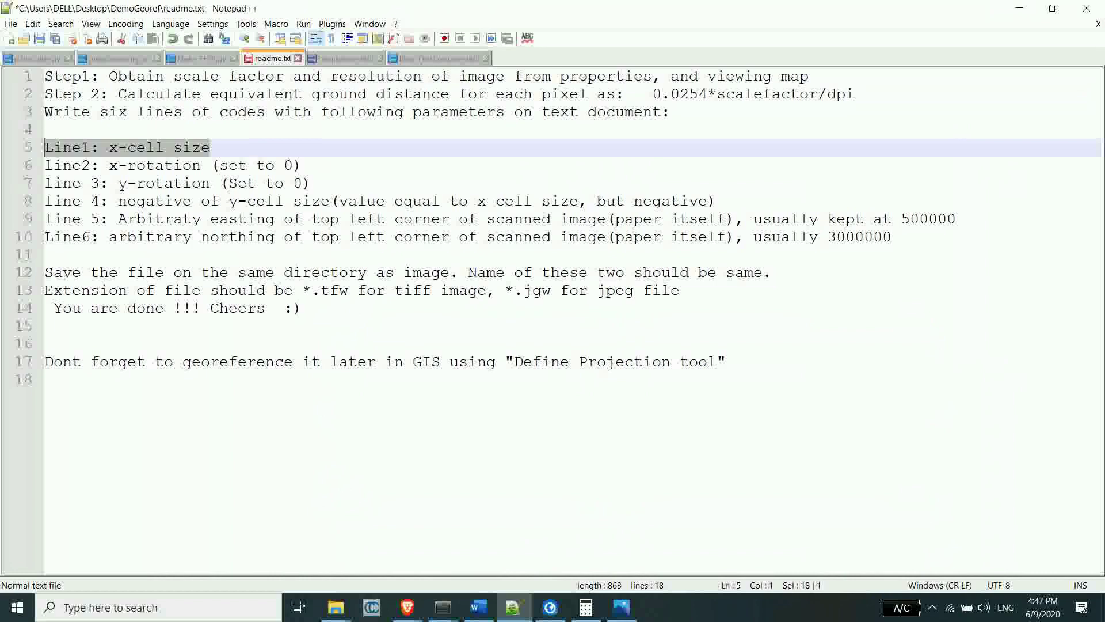
left_click(586, 607)
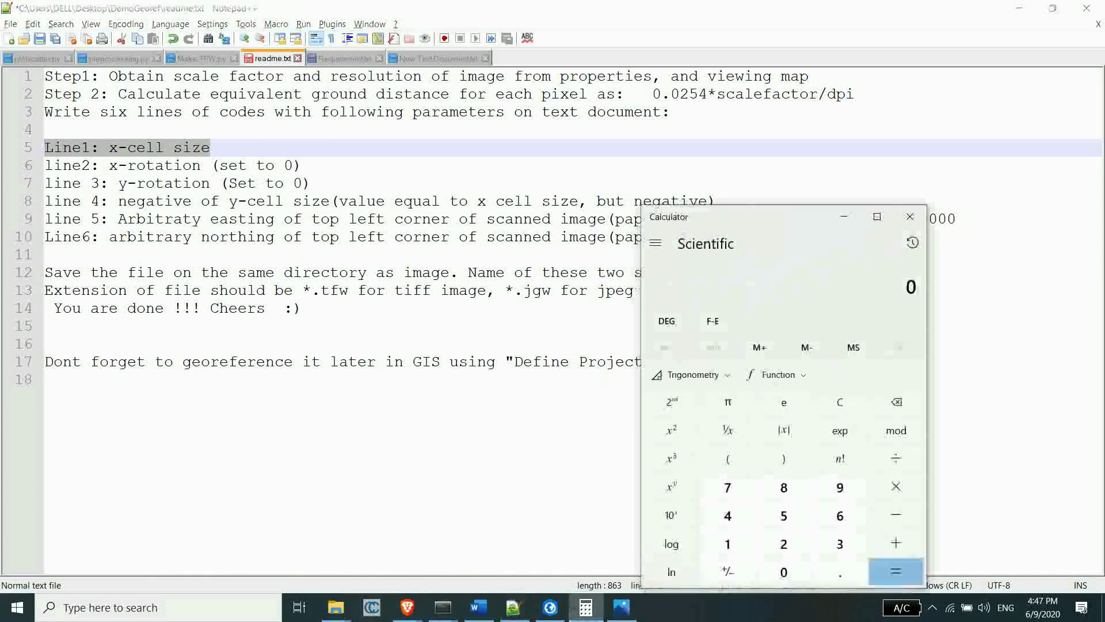
left_click(541, 455)
Step: Add the formula line "cell size= 0.0254*scale factor/dpi" to Requirement.txt, one blank line below the existing notes
left_click(432, 59)
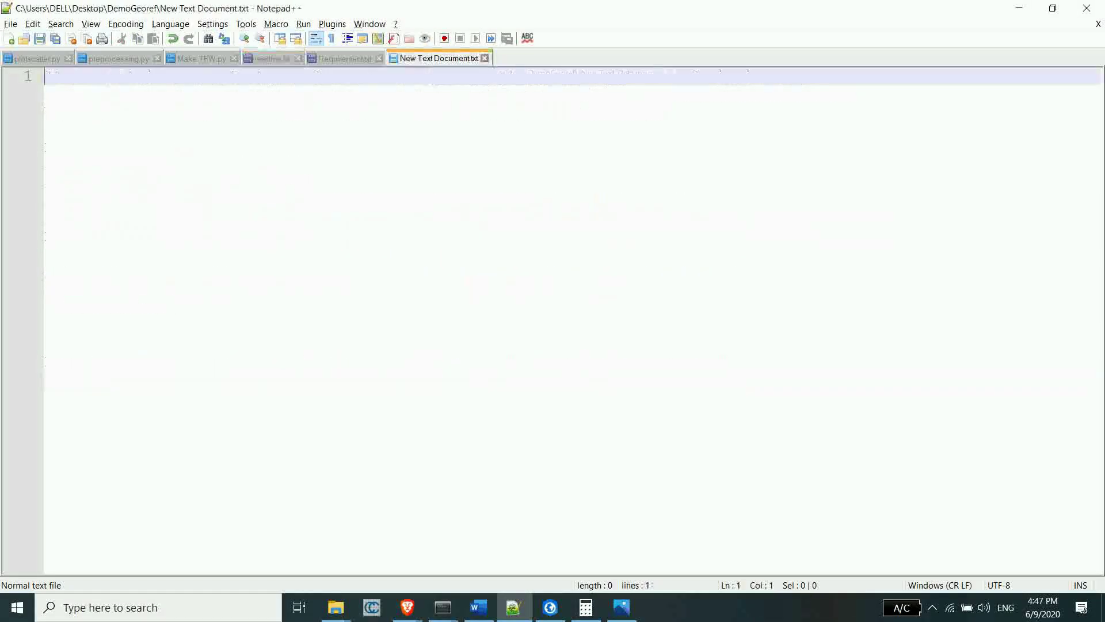
left_click(345, 59)
left_click(394, 112)
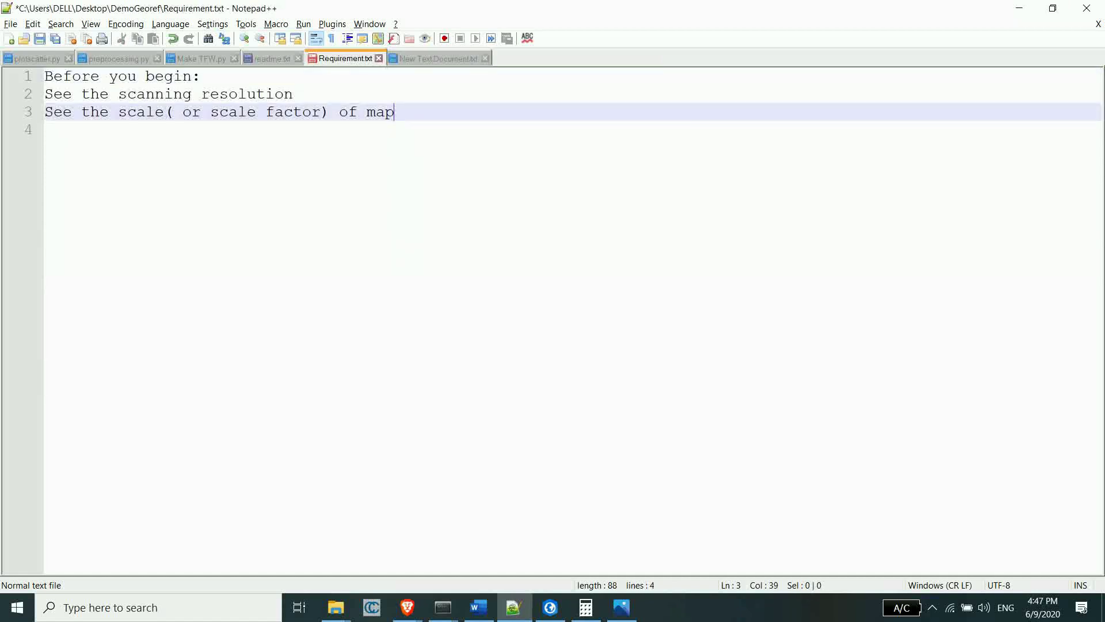
key("Return")
key("Return")
type("cel;")
key("BackSpace")
key("BackSpace")
type("ll zi")
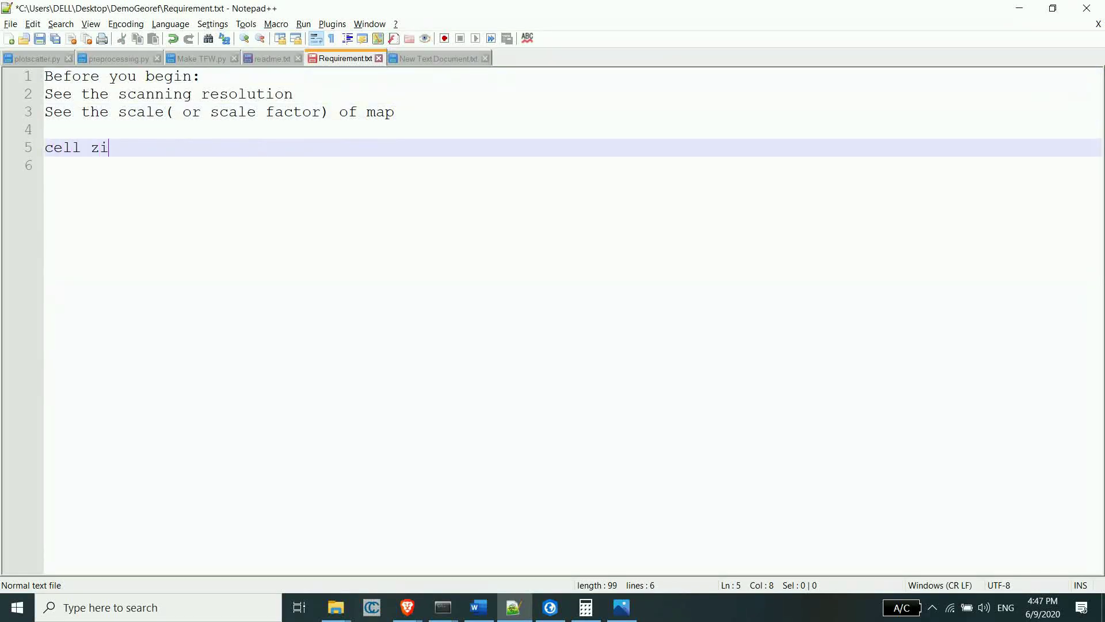
key("BackSpace")
key("BackSpace")
type("size= 0025")
key("Return")
key("BackSpace")
key("BackSpace")
key("BackSpace")
key("BackSpace")
type(".0254*")
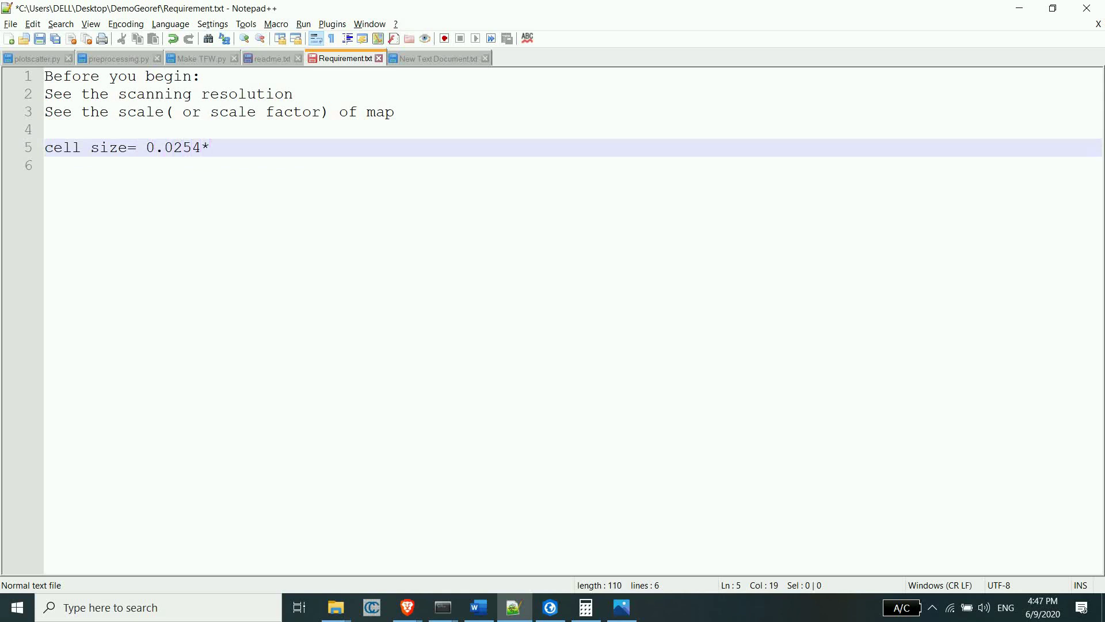
type("scale factor/dpi")
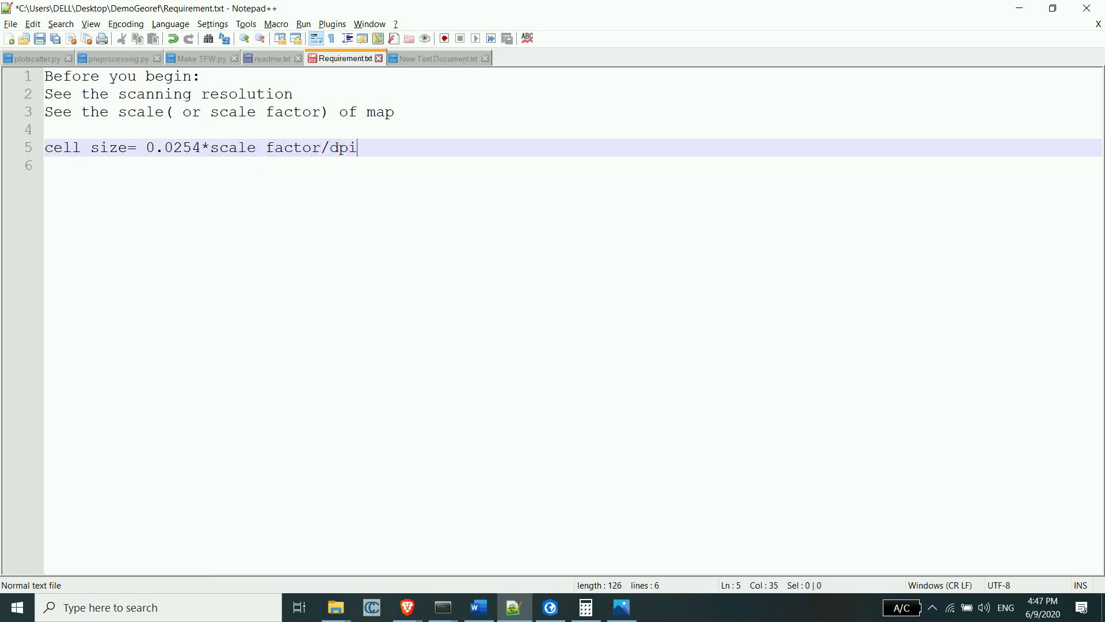
Step: Leave a blank line below the formula and record the scale factor as 1200 and the resolution as 200 dpi
key("Return")
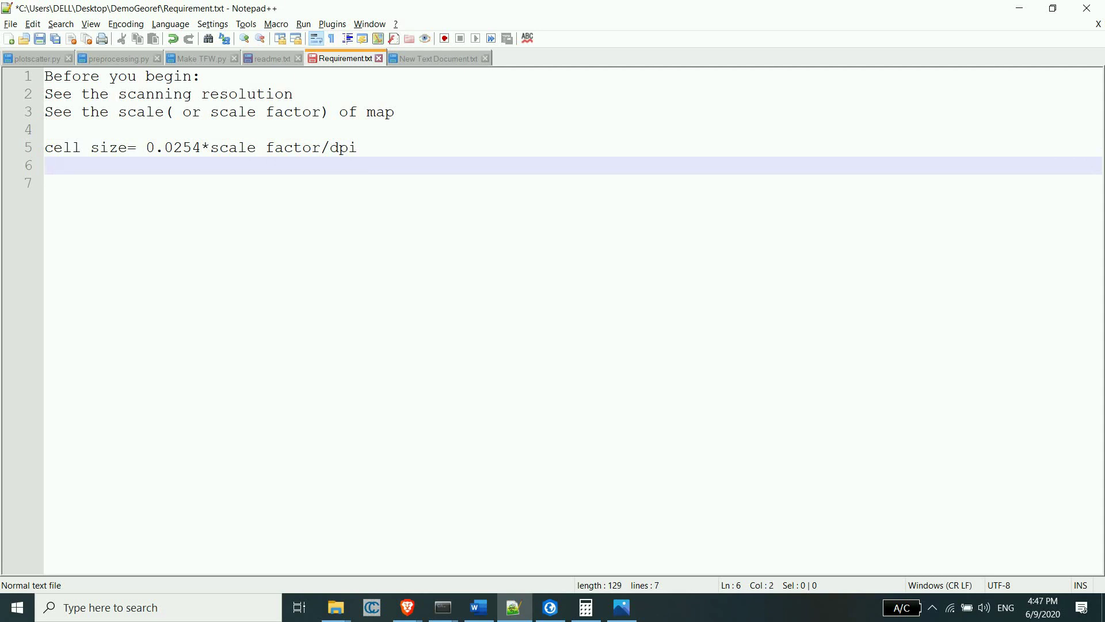
key("Return")
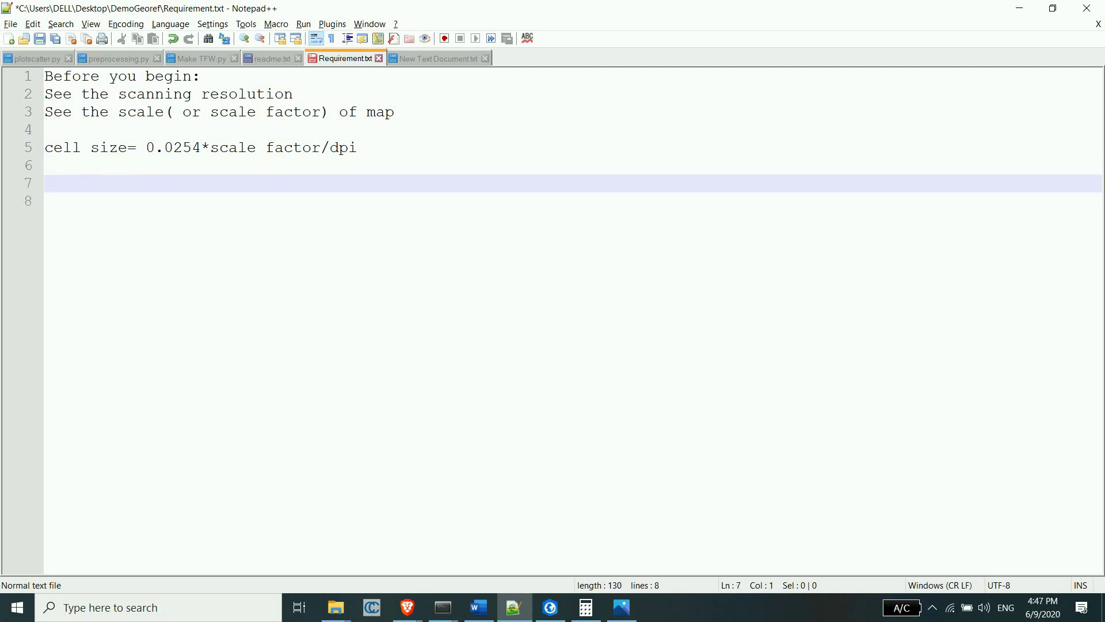
type("sclae")
key("BackSpace")
key("BackSpace")
key("BackSpace")
type("ale factor ")
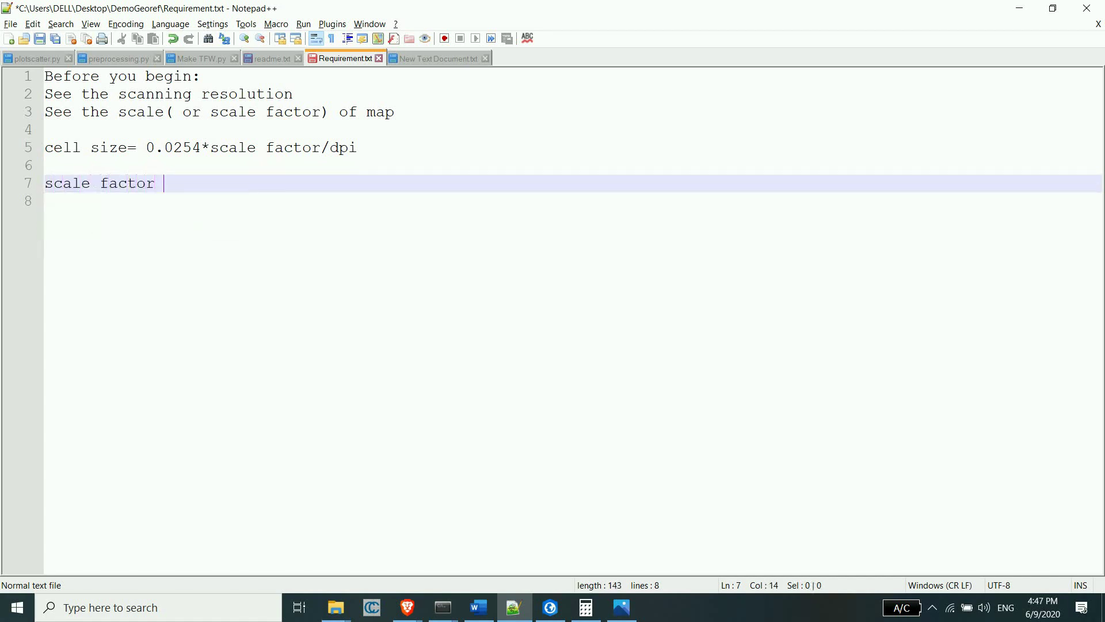
type(" 1200")
key("Return")
type("dpi")
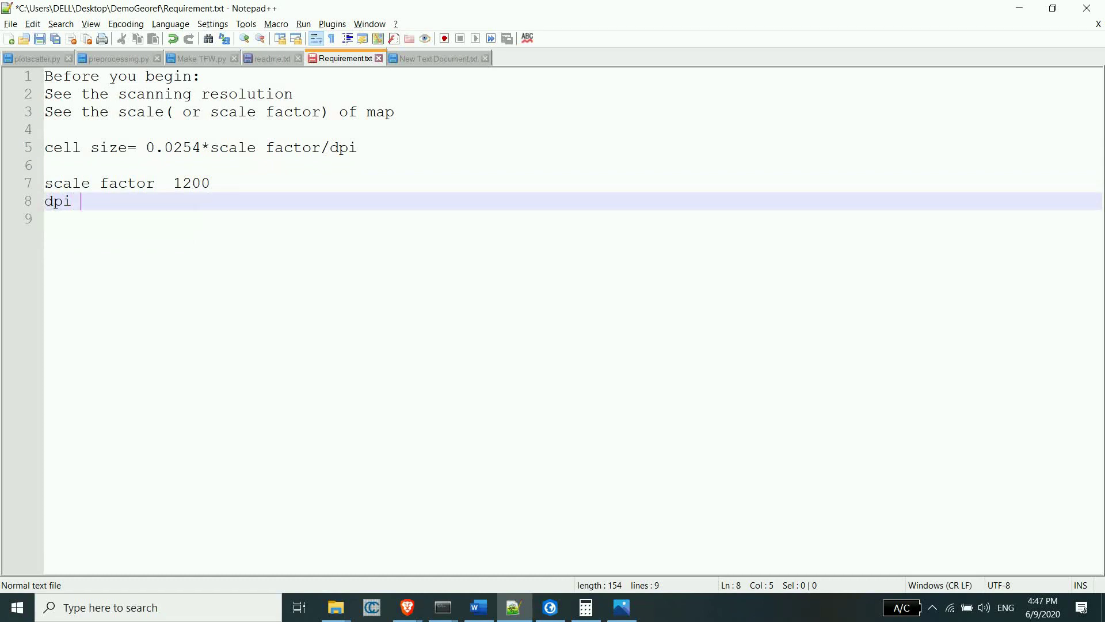
type(" 200 dpi")
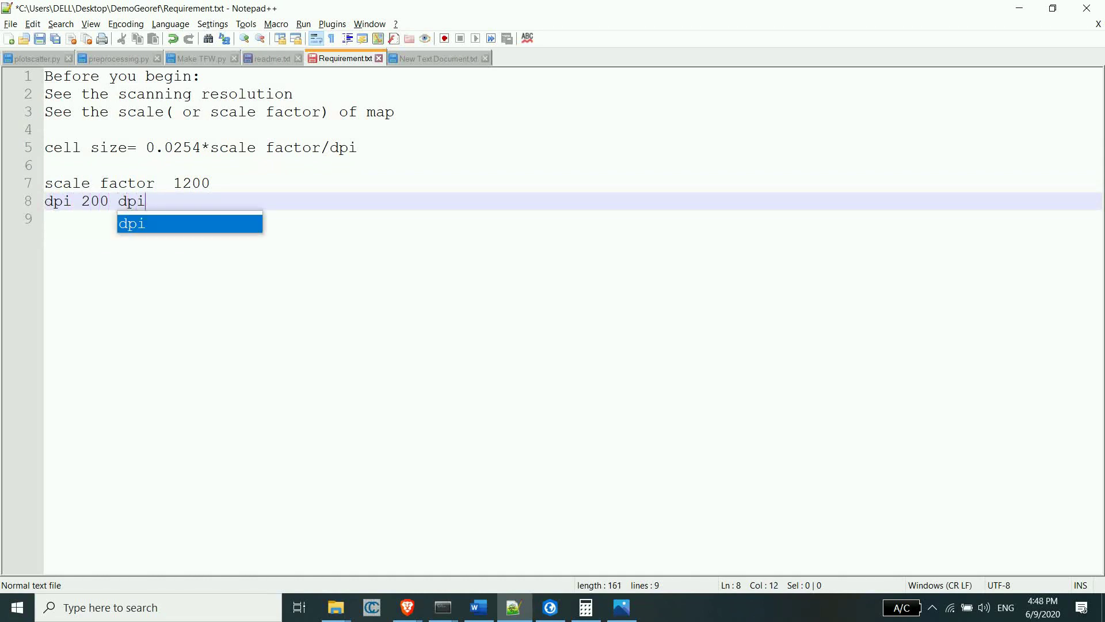
Step: Write the formula with its numbers on the line below the resolution: "cell size= 0.0254*1200/200"
key("Return")
key("Return")
type("cell size")
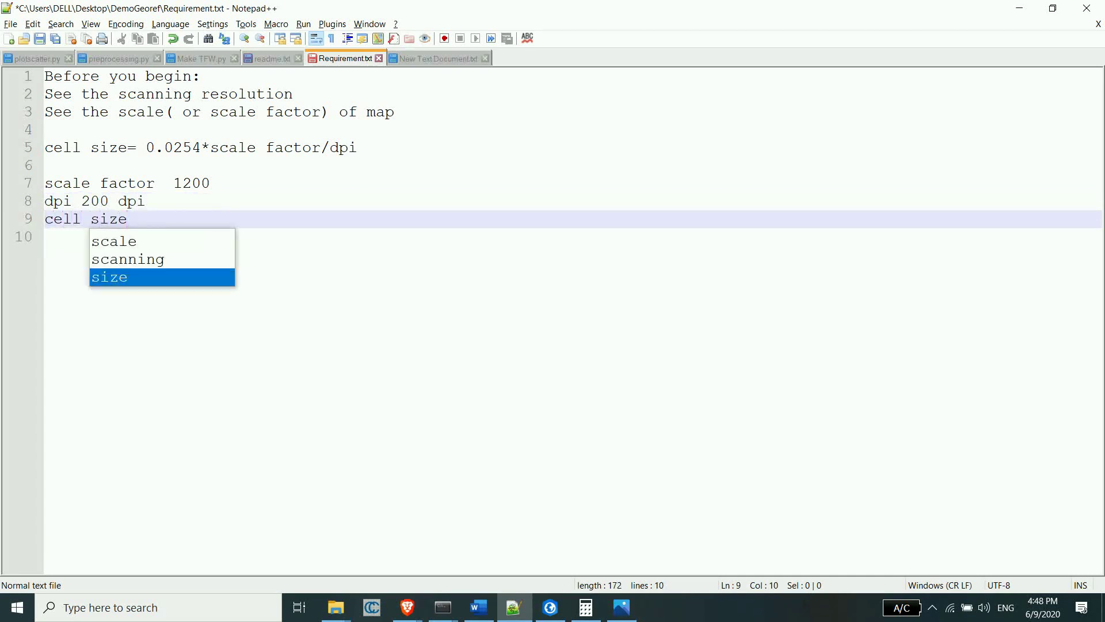
type("= 0.0")
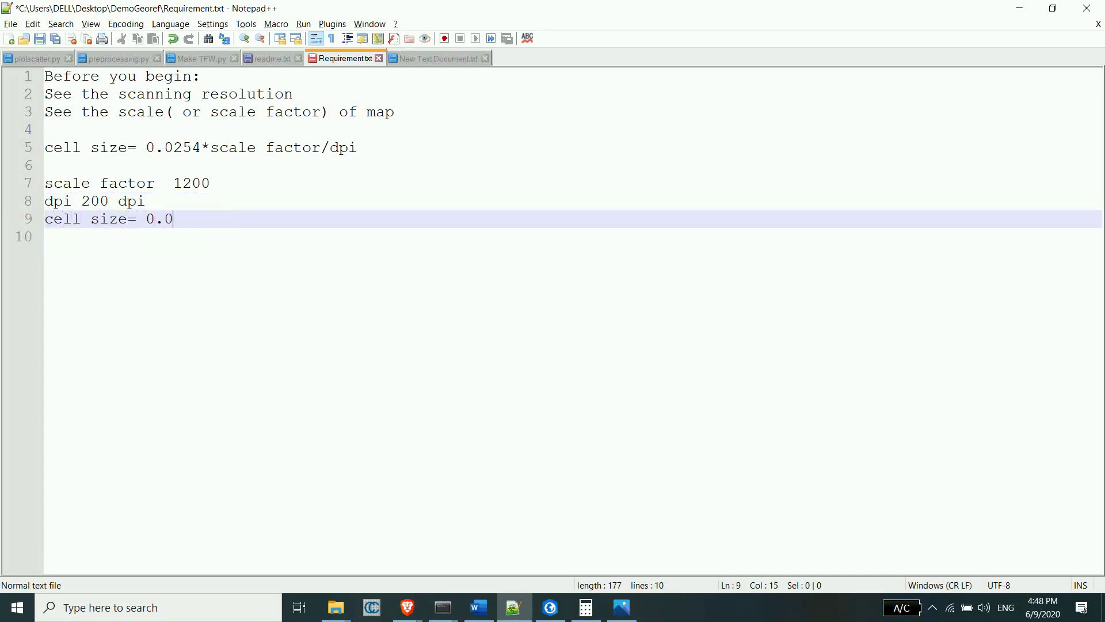
type("254*1200/200")
key("Return")
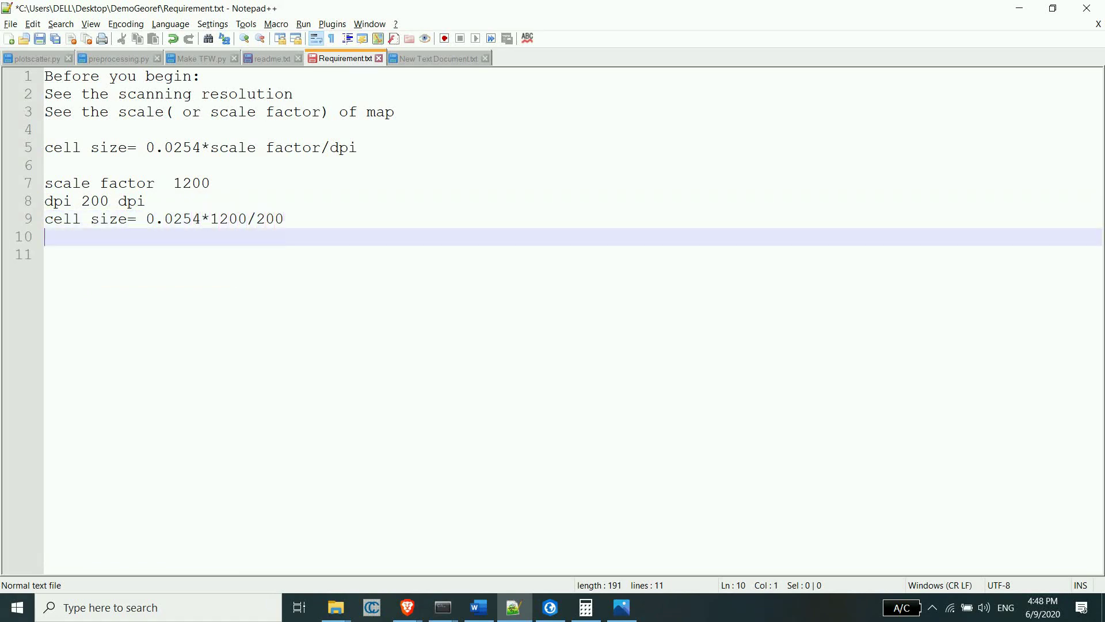
Step: Calculate 0.0254*1200/200 in Calculator and close it
key("super")
key("super")
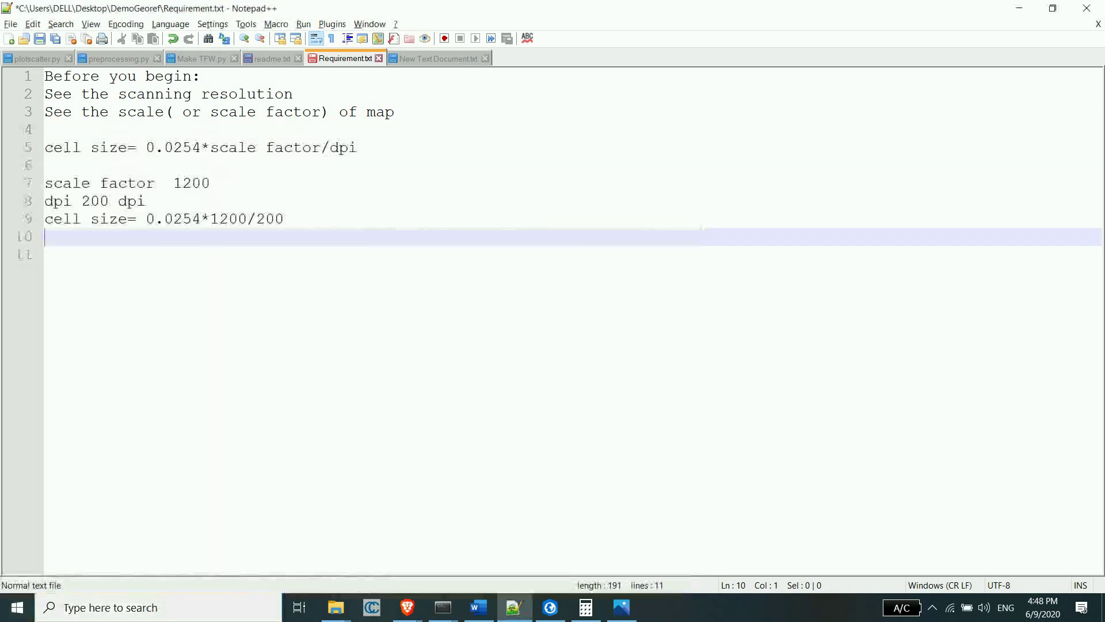
key("alt+Tab")
key("alt+Tab")
key("alt+Tab")
key("alt+Tab")
key("alt+Tab")
key("alt+Tab")
key("alt+Tab")
key("alt+Tab")
key("alt+Tab")
key("alt+Tab")
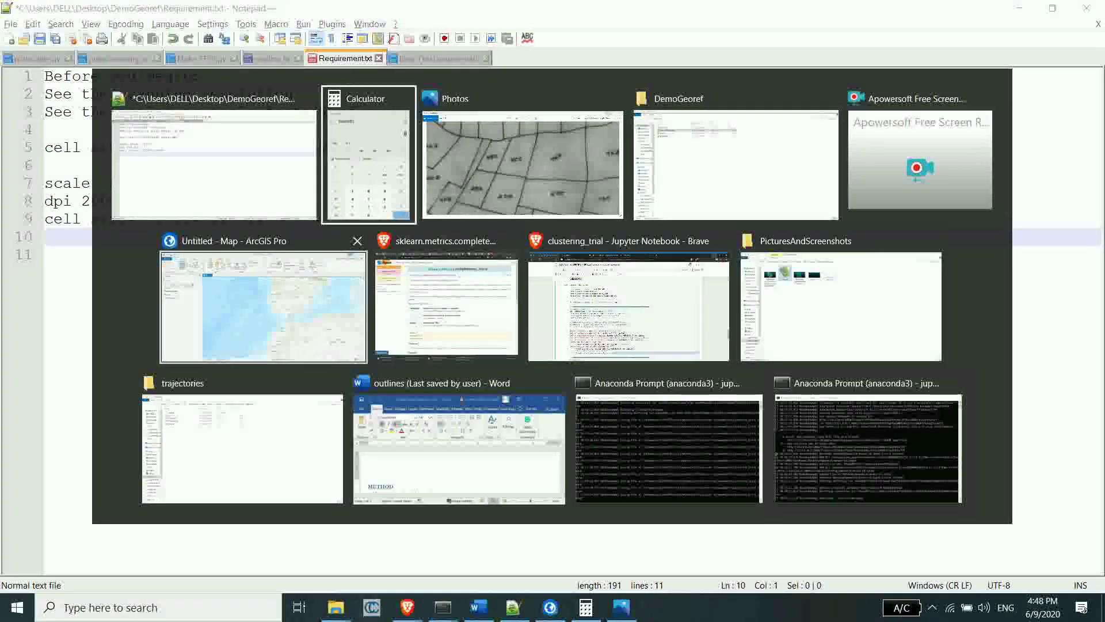
type(".02")
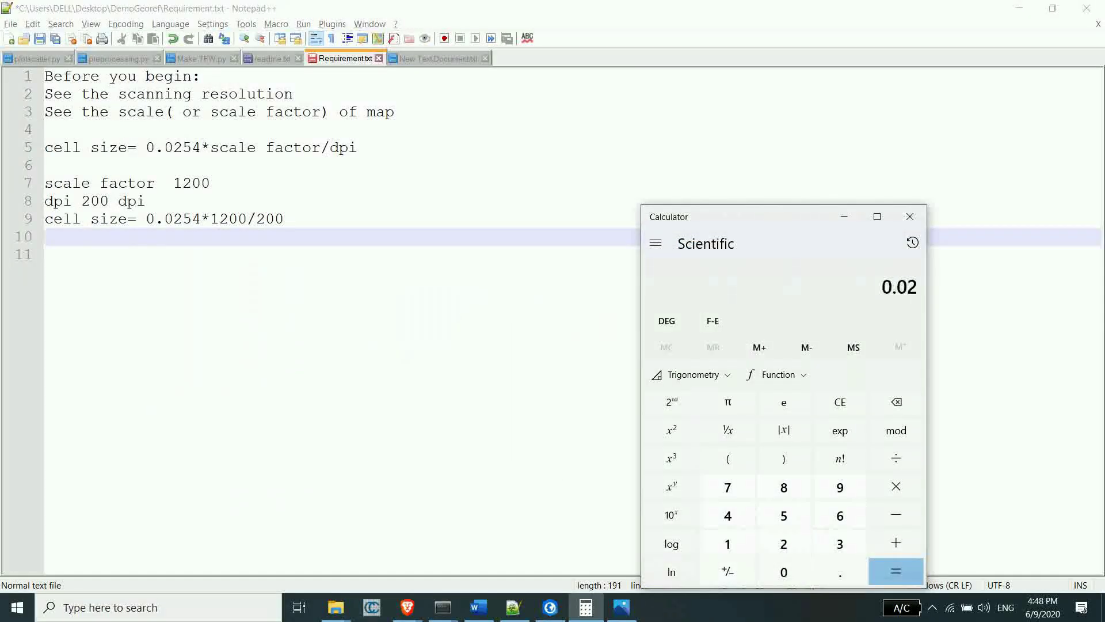
type("54*1200/200")
key("Return")
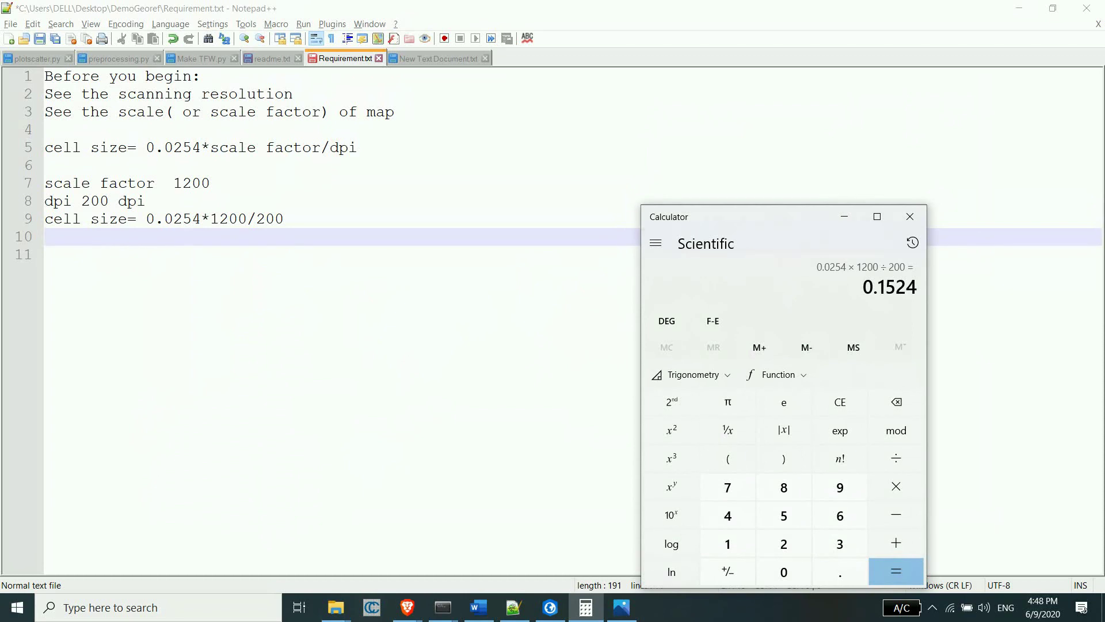
left_click(910, 217)
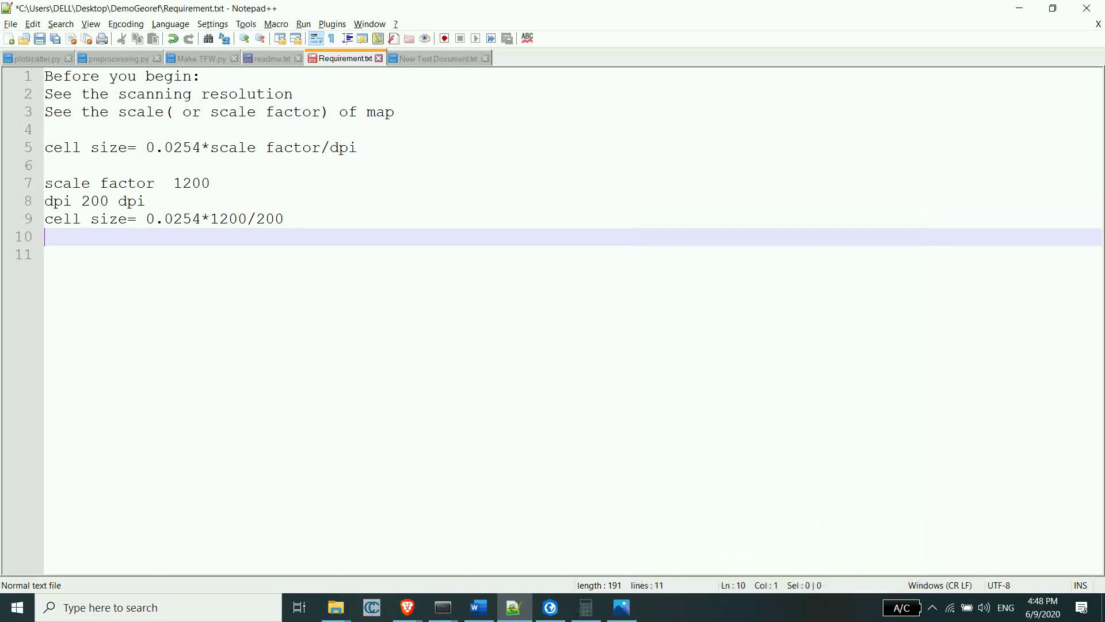
Step: Enter the x-cell size 0.1524 as the first line of New Text Document.txt
key("ctrl+Tab")
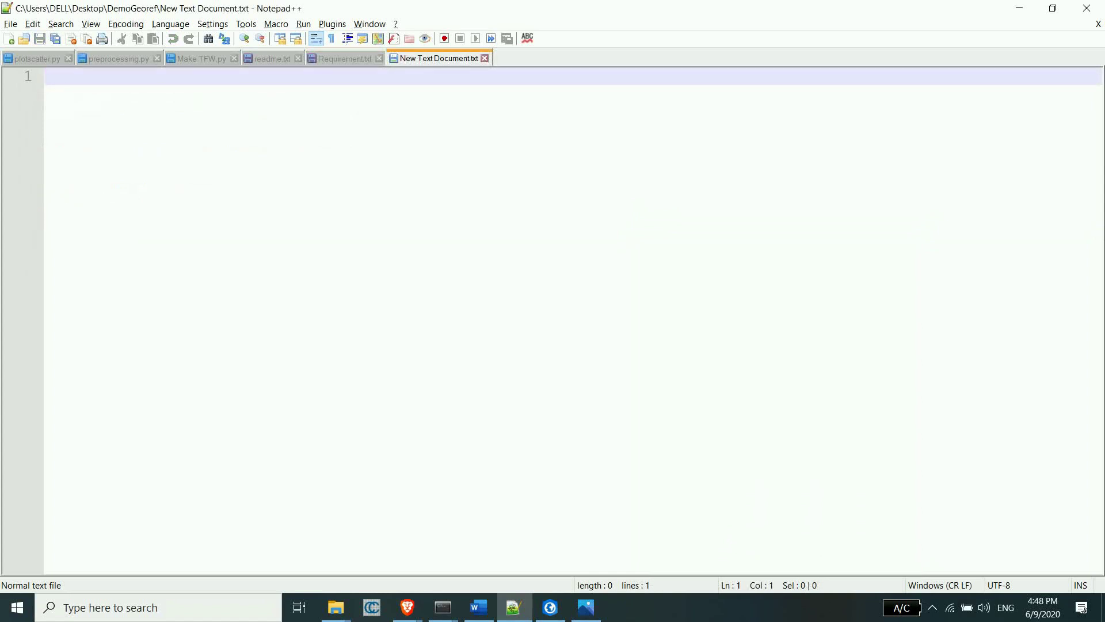
type("0.125")
key("BackSpace")
key("BackSpace")
key("BackSpace")
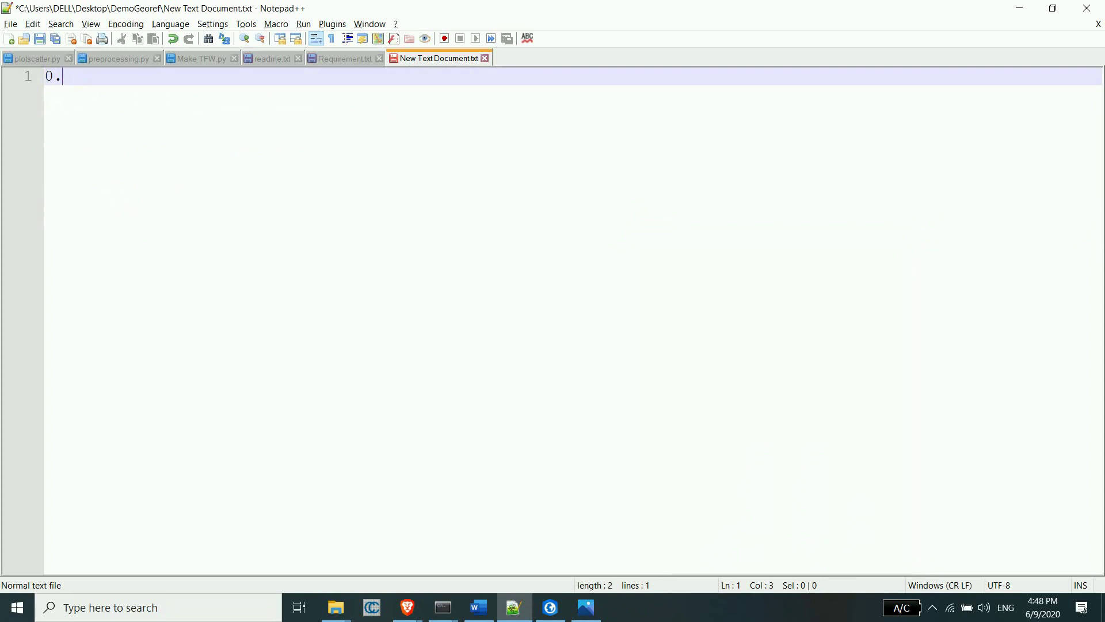
type("1524")
key("Return")
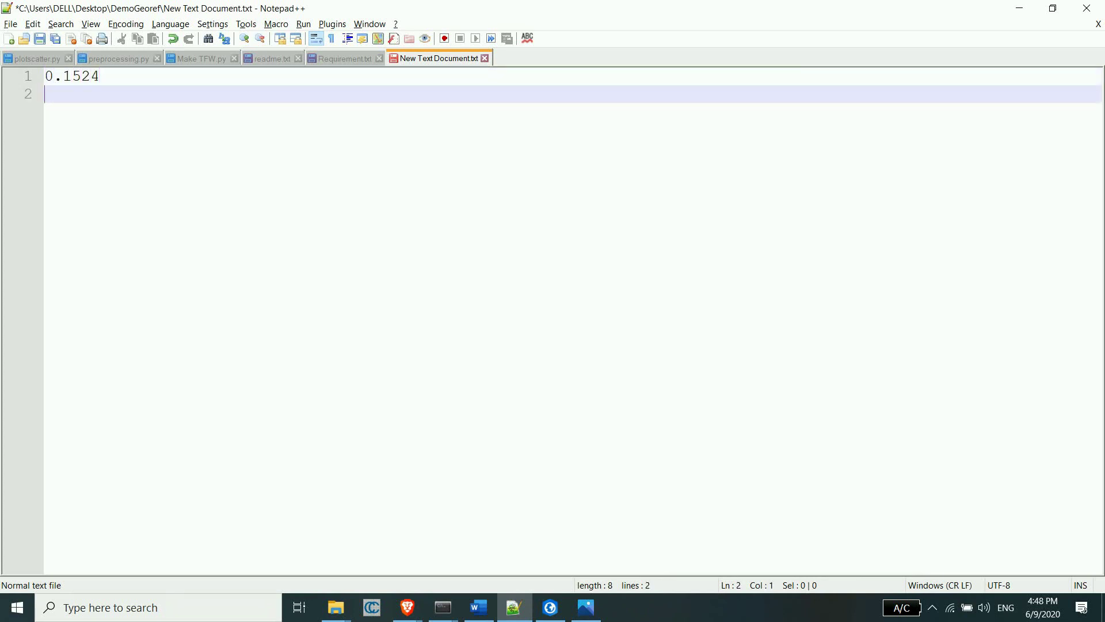
Step: Enter 0 for both rotation parameters on the second and third lines
type("0")
key("Return")
type("0")
key("Return")
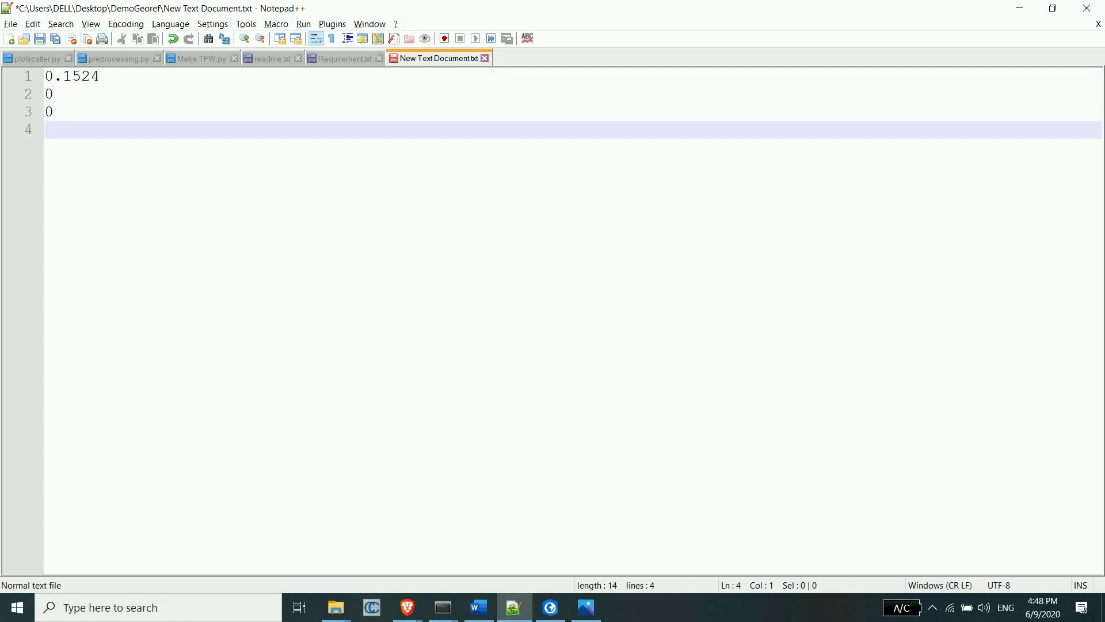
Step: Enter the negative y-cell size -0.1524 on the fourth line
key("Up")
key("Up")
key("Down")
key("Down")
type("-0.1524")
key("Return")
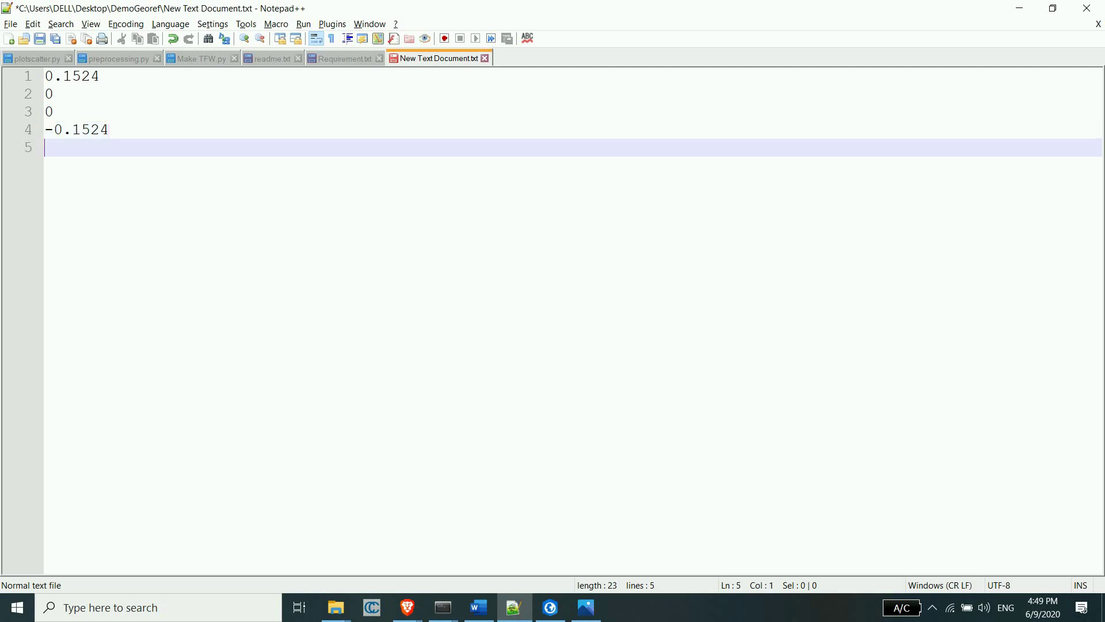
Step: View the whole freesheet map in Photos, and enter the easting 500000 and northing 3000000 as lines five and six in Notepad++
left_click(585, 608)
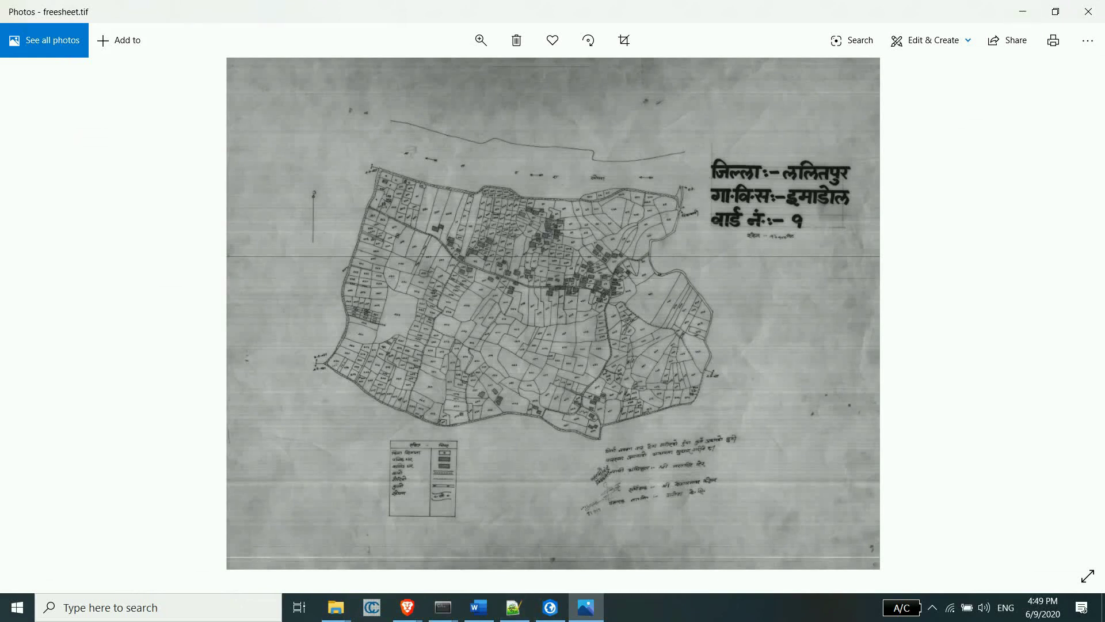
left_click(514, 608)
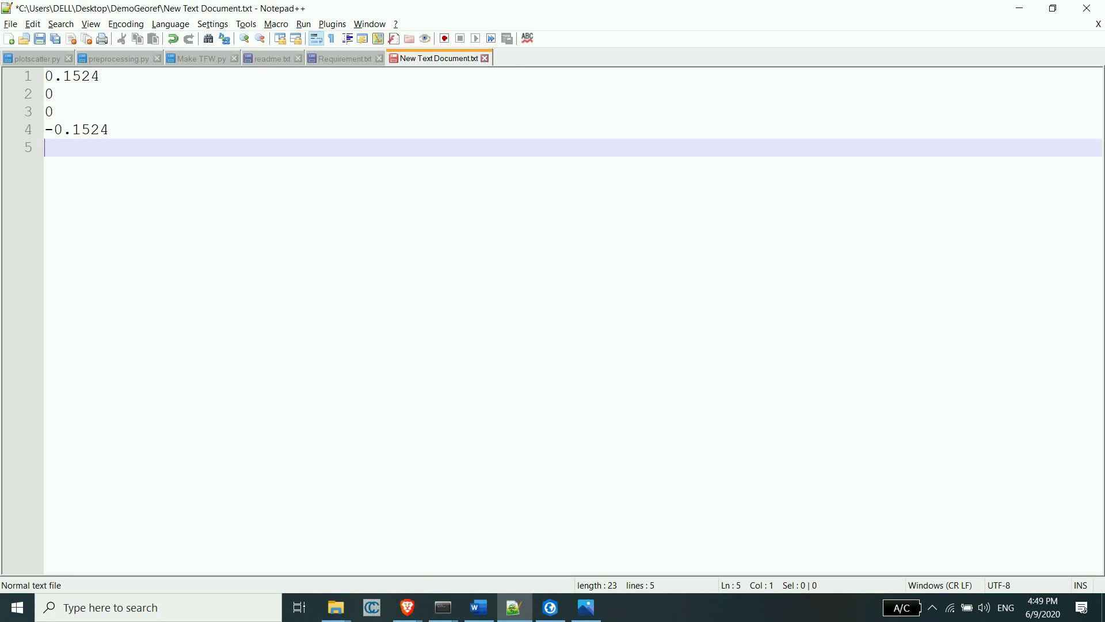
type("500000")
key("Return")
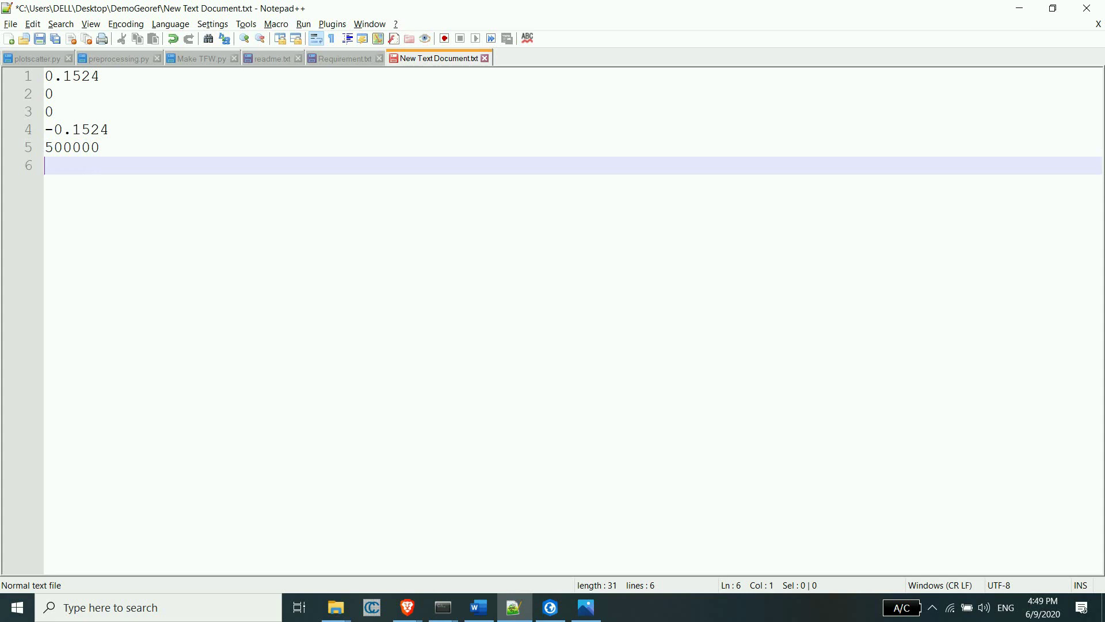
type("3000000")
Step: Reduce the Notepad++ window, close the Photos window, and move Notepad++ clear of the DemoGeoref file list
left_click(1053, 8)
left_click_drag(691, 75, 654, 140)
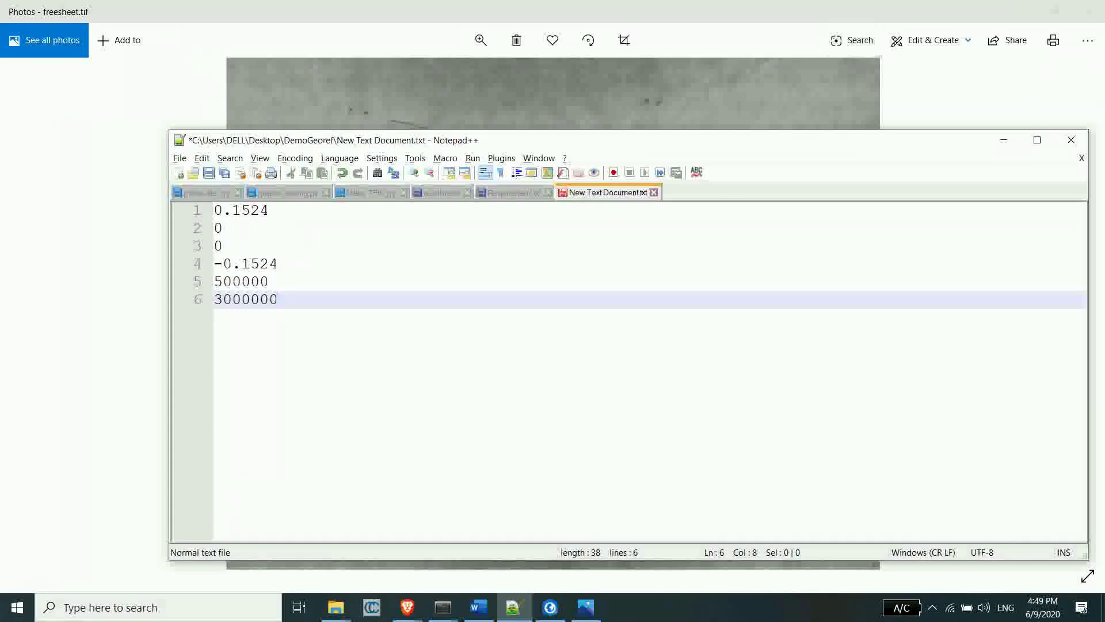
left_click(1088, 10)
left_click_drag(597, 140, 540, 276)
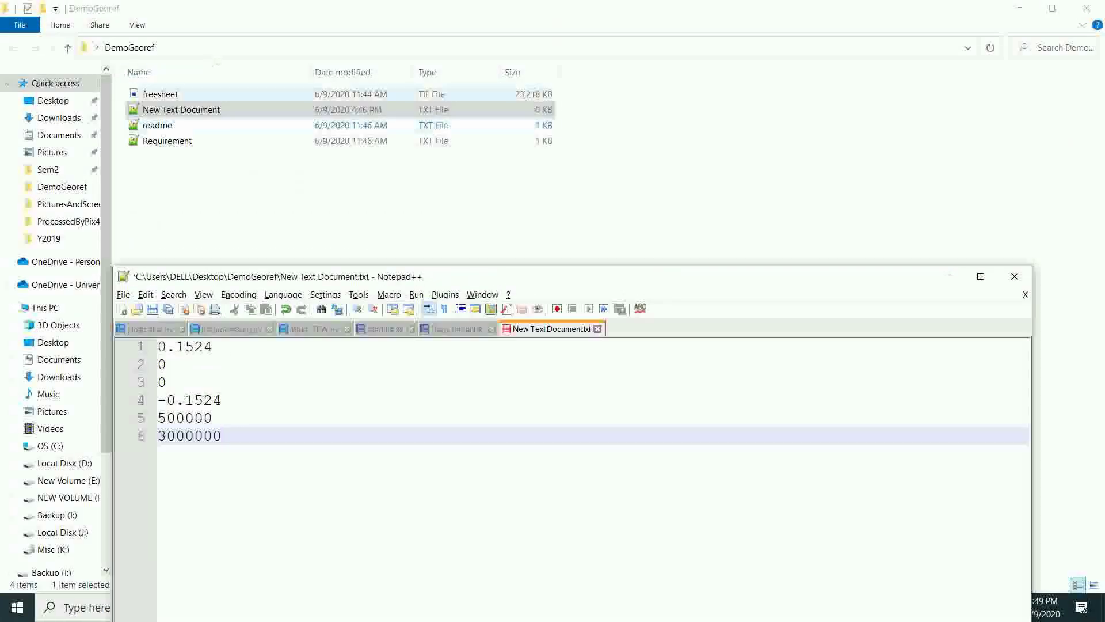
Step: Check the exact name of the freesheet image in the DemoGeoref folder without renaming it, and minimize the folder window
left_click(158, 93)
right_click(173, 94)
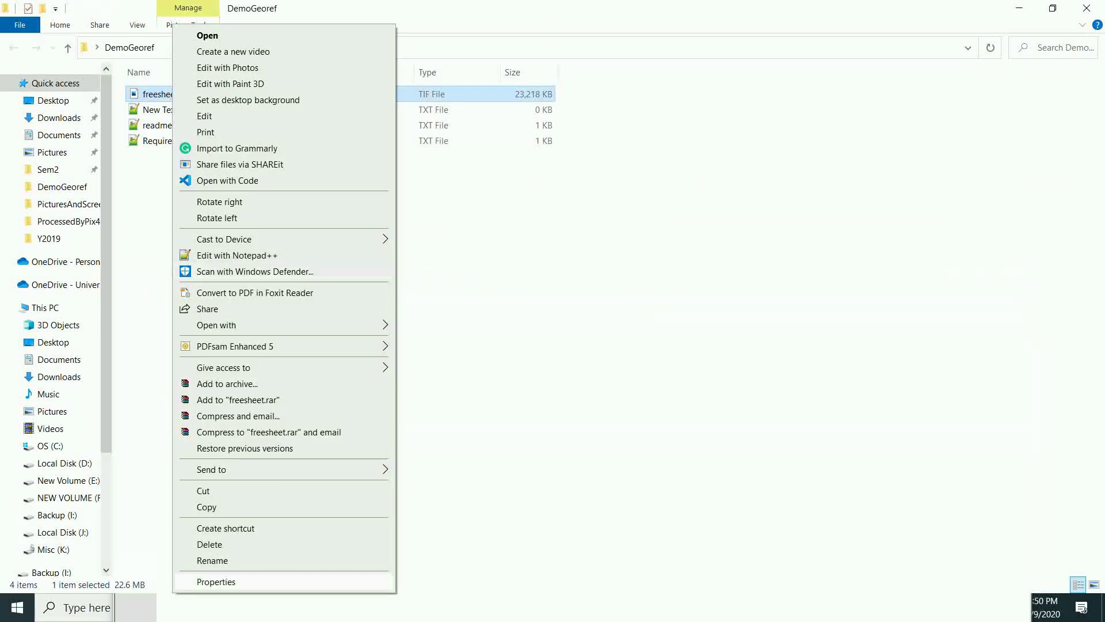
left_click(213, 560)
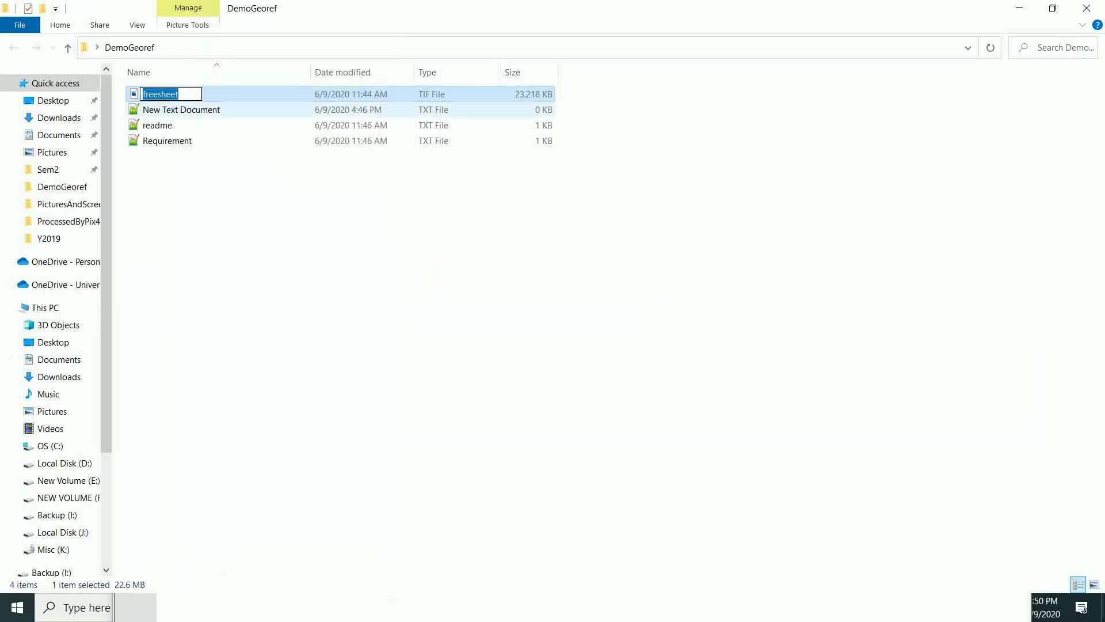
left_click(295, 215)
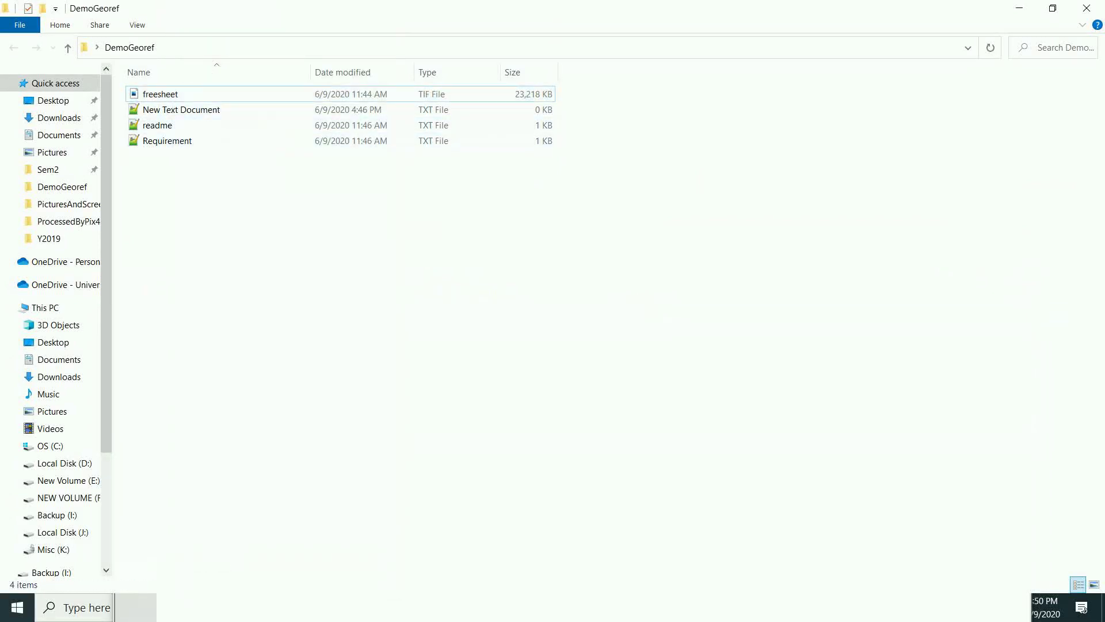
left_click(1019, 8)
left_click_drag(598, 276, 540, 43)
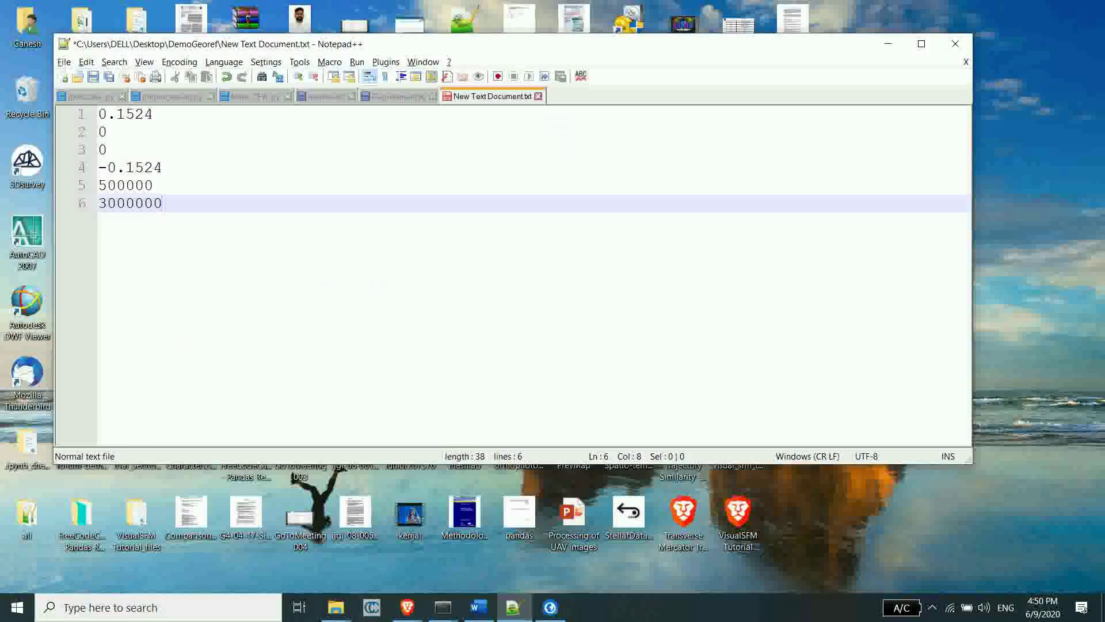
Step: Save the text file as "freesheet.tfw", with the quotation marks, in the DemoGeoref folder and close Notepad++
left_click(65, 63)
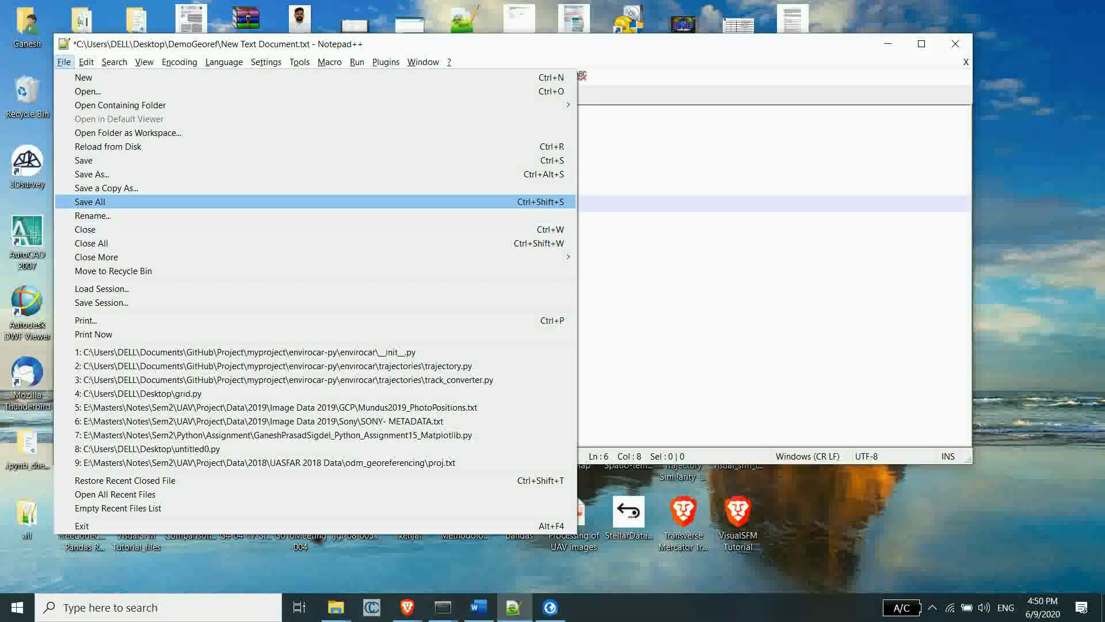
left_click(97, 175)
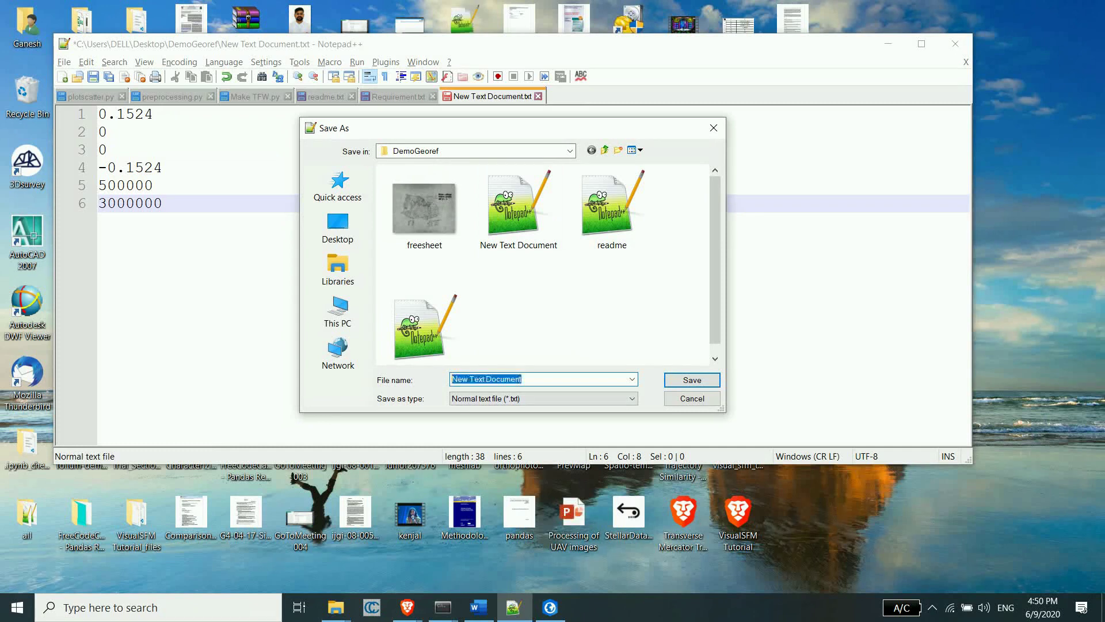
key("BackSpace")
type("freesheet")
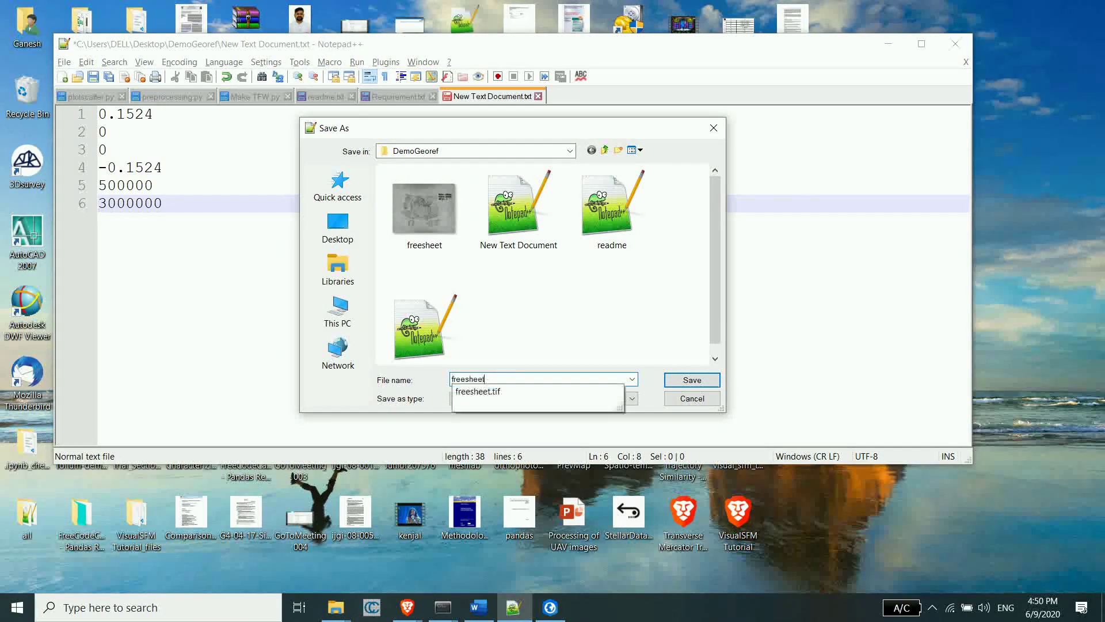
key("Escape")
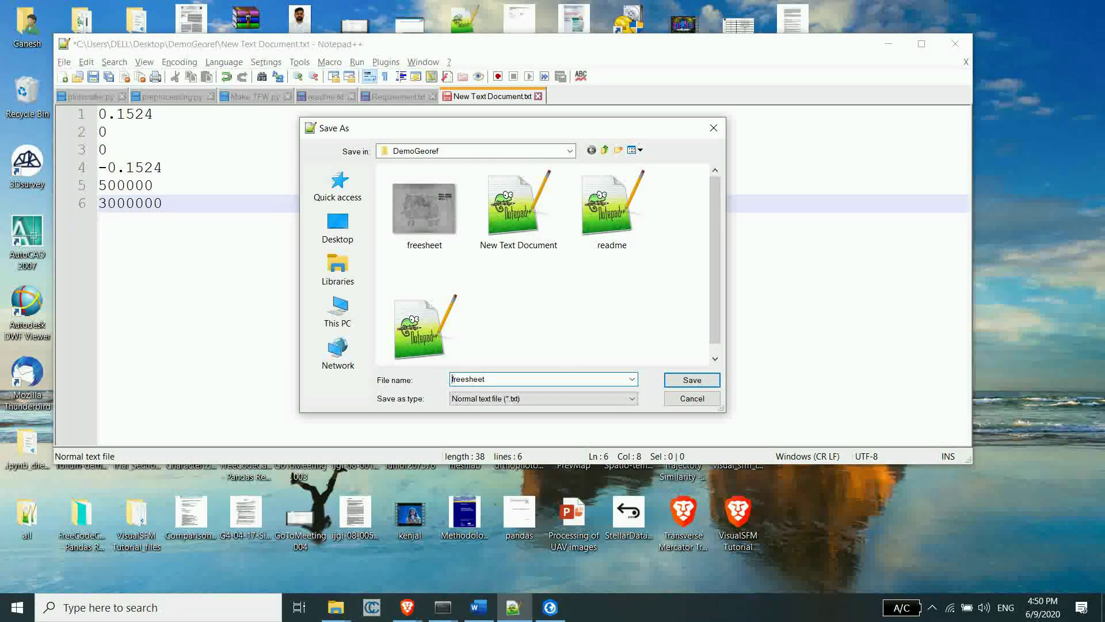
type("\"")
key("Right")
key("Right")
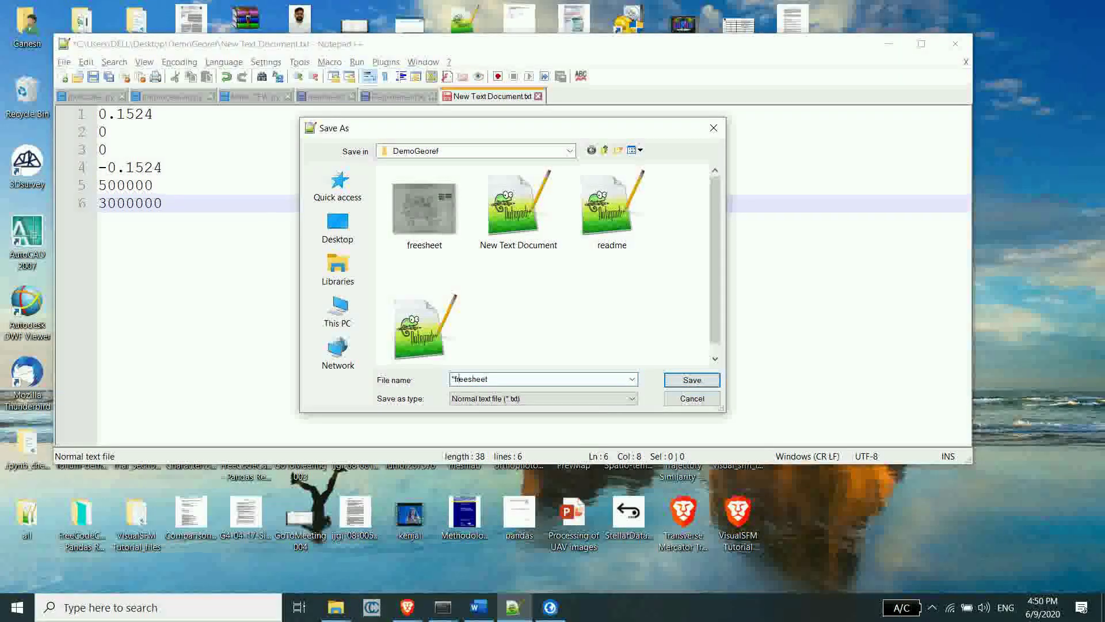
key("Right")
key("Right")
key("Right")
key("Right")
key("Right")
type(".tfw")
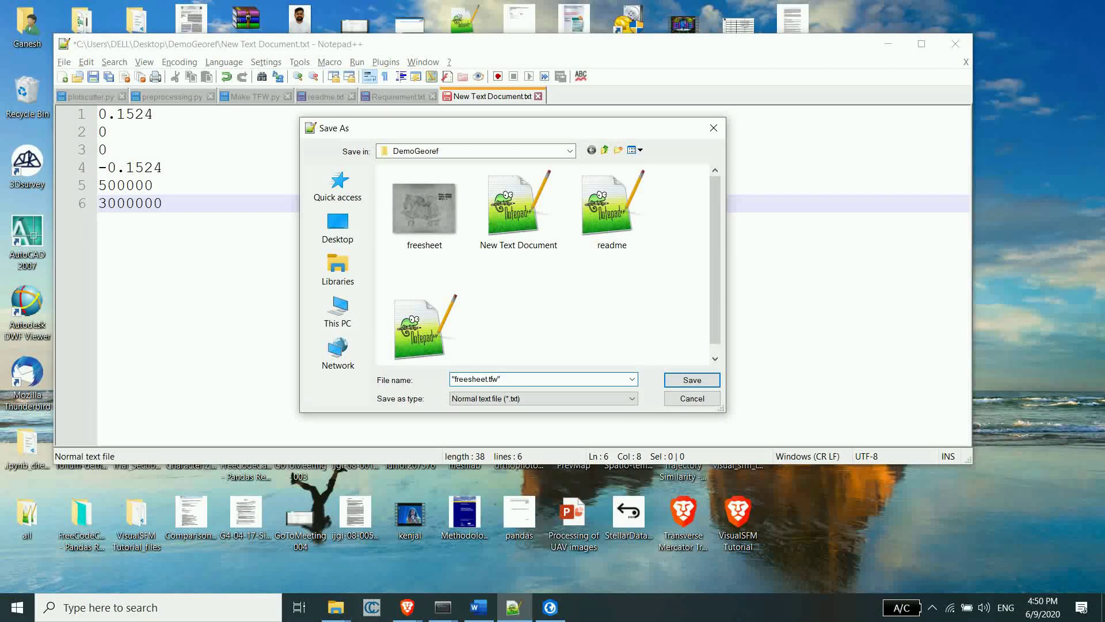
key("Return")
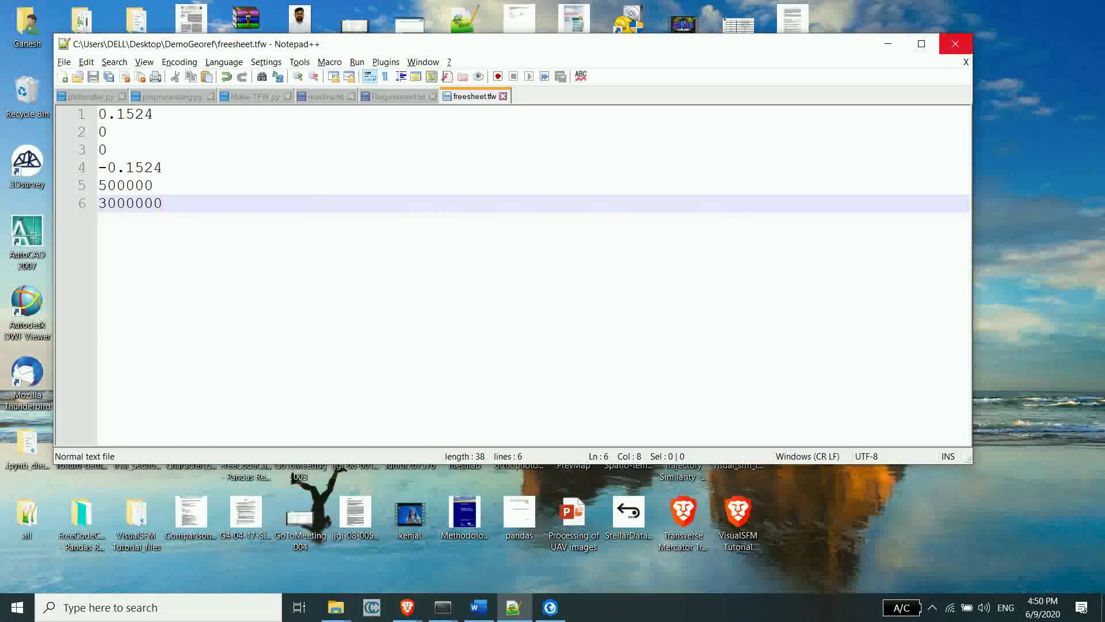
left_click(955, 43)
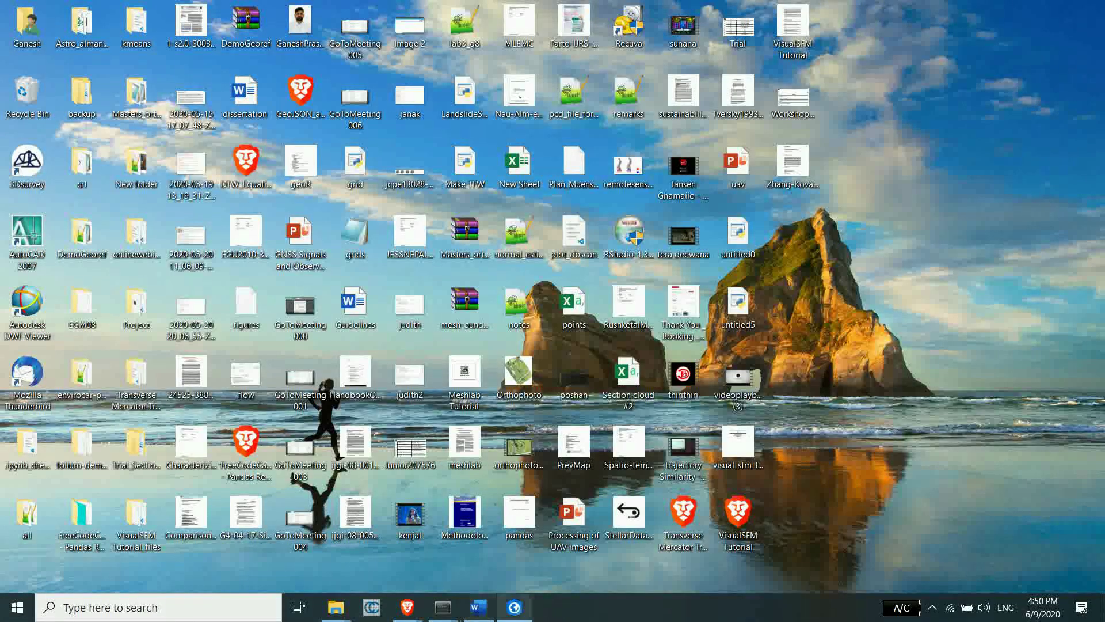
left_click(514, 607)
left_click(514, 607)
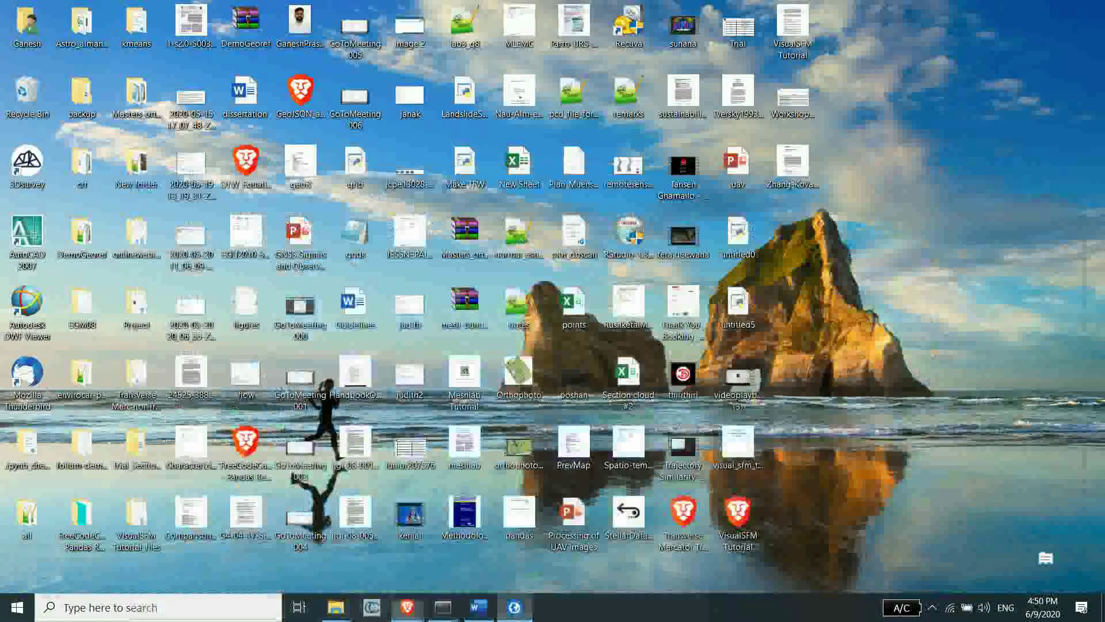
left_click(514, 607)
left_click(294, 74)
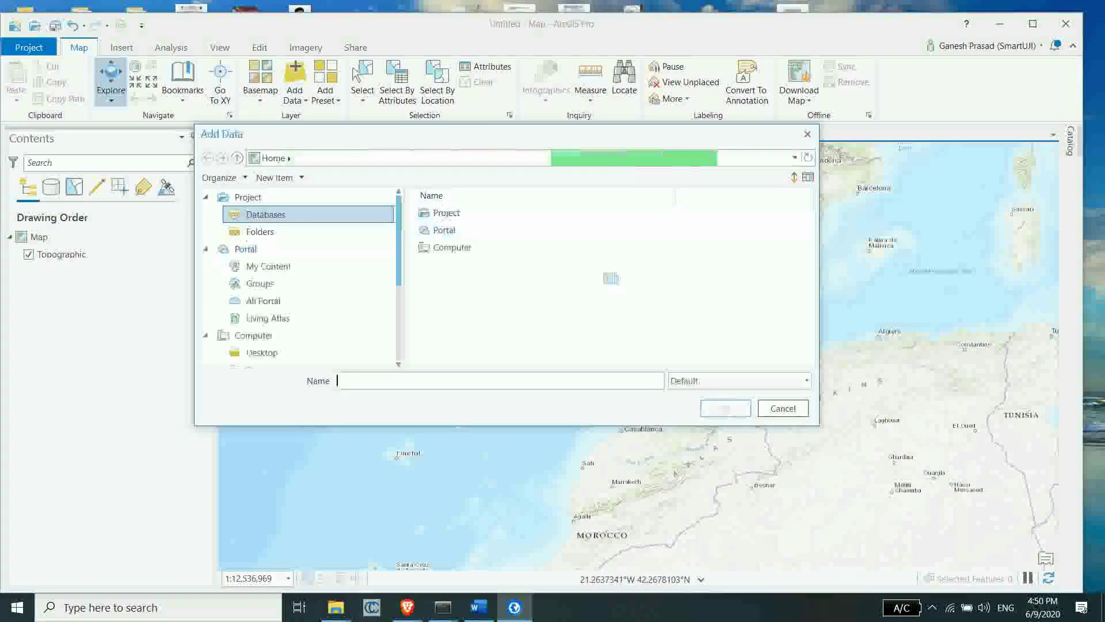
left_click(783, 408)
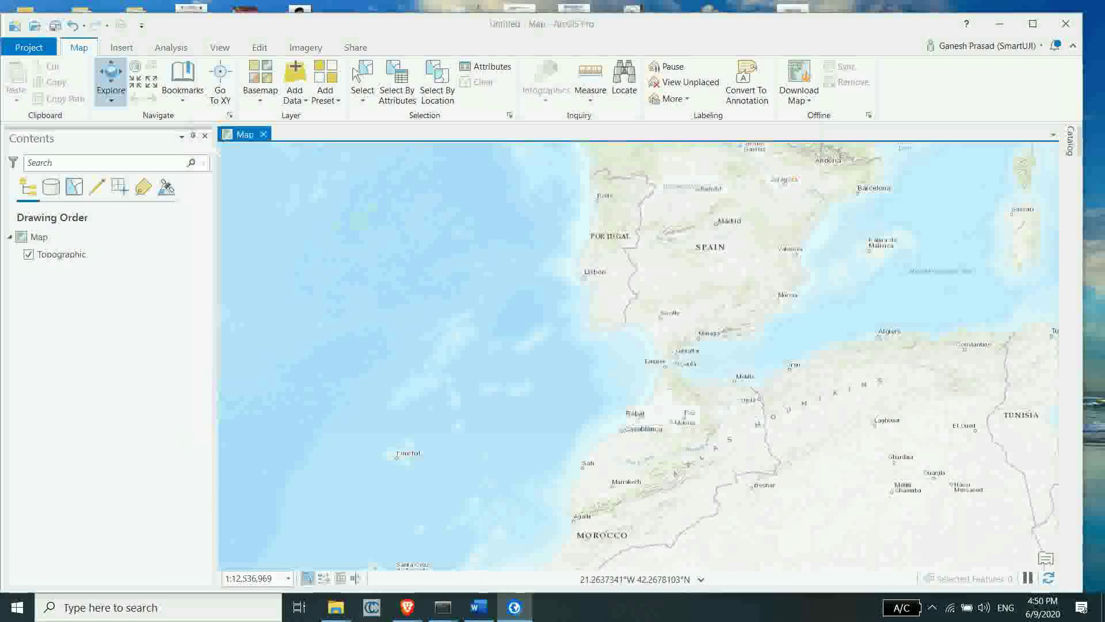
Step: Add the freesheet image from the DemoGeoref folder to the ArcGIS Pro map and zoom to its layer
mouse_move(336, 607)
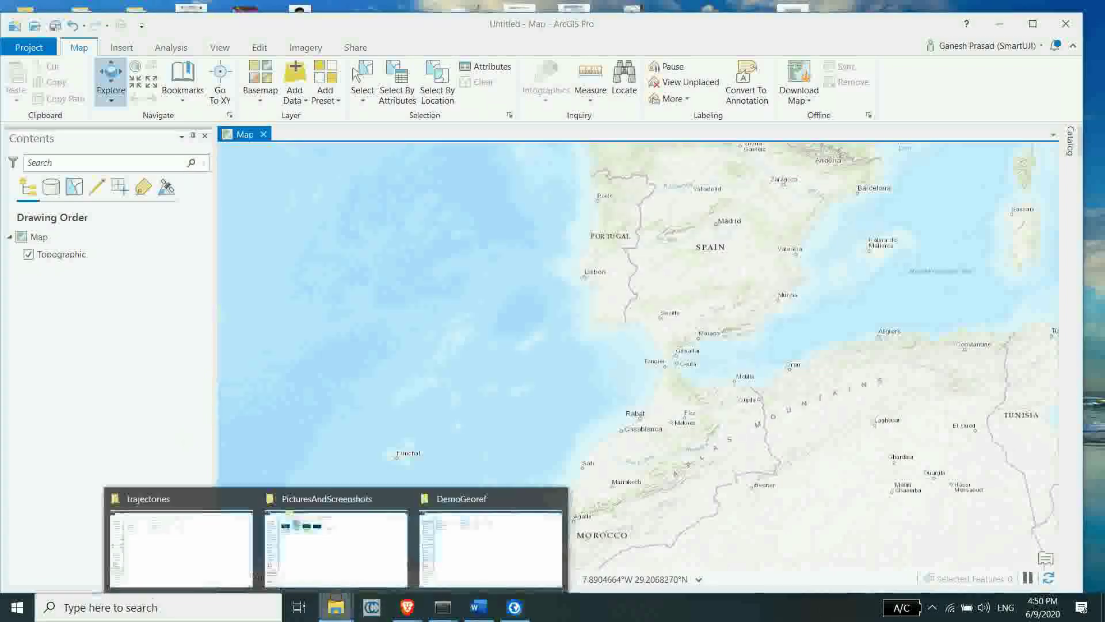
left_click(336, 535)
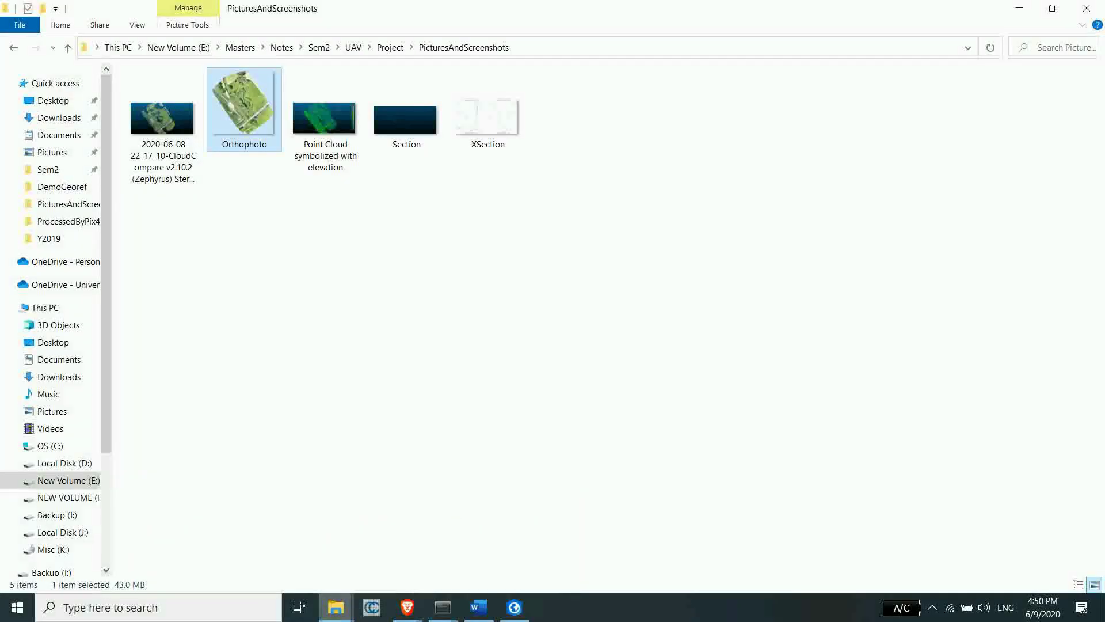
mouse_move(335, 607)
left_click(491, 546)
left_click_drag(280, 109, 518, 605)
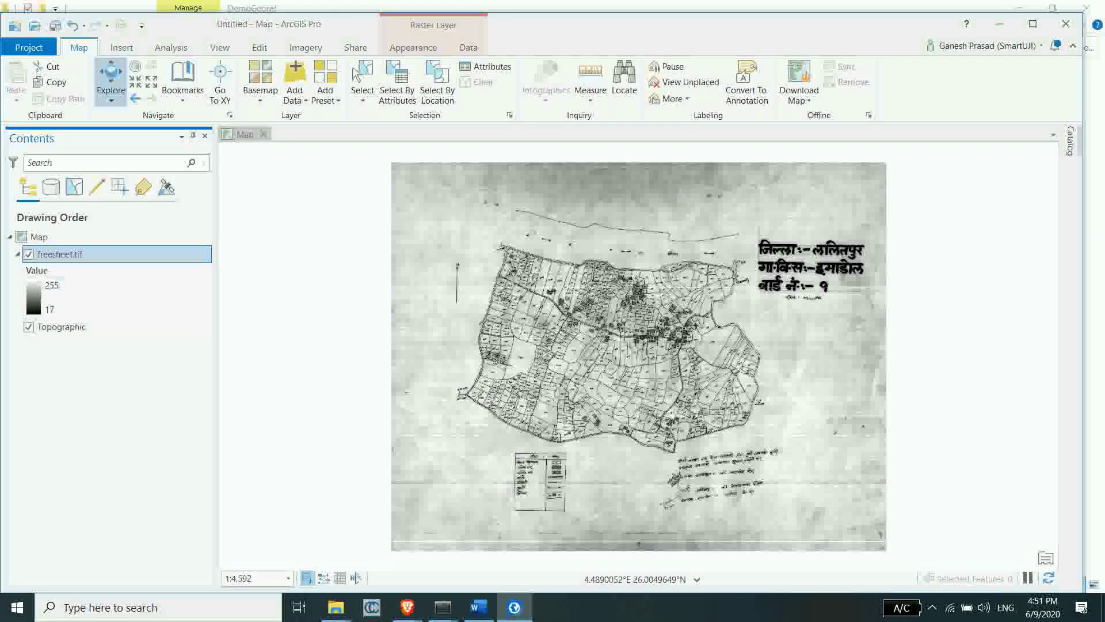
right_click(71, 254)
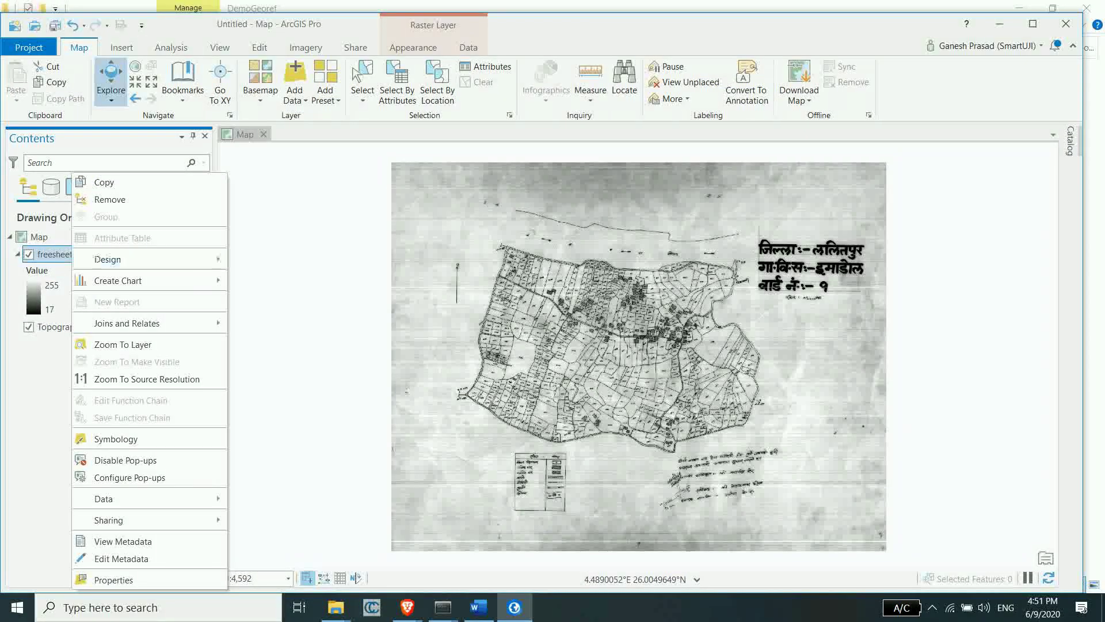
left_click(123, 344)
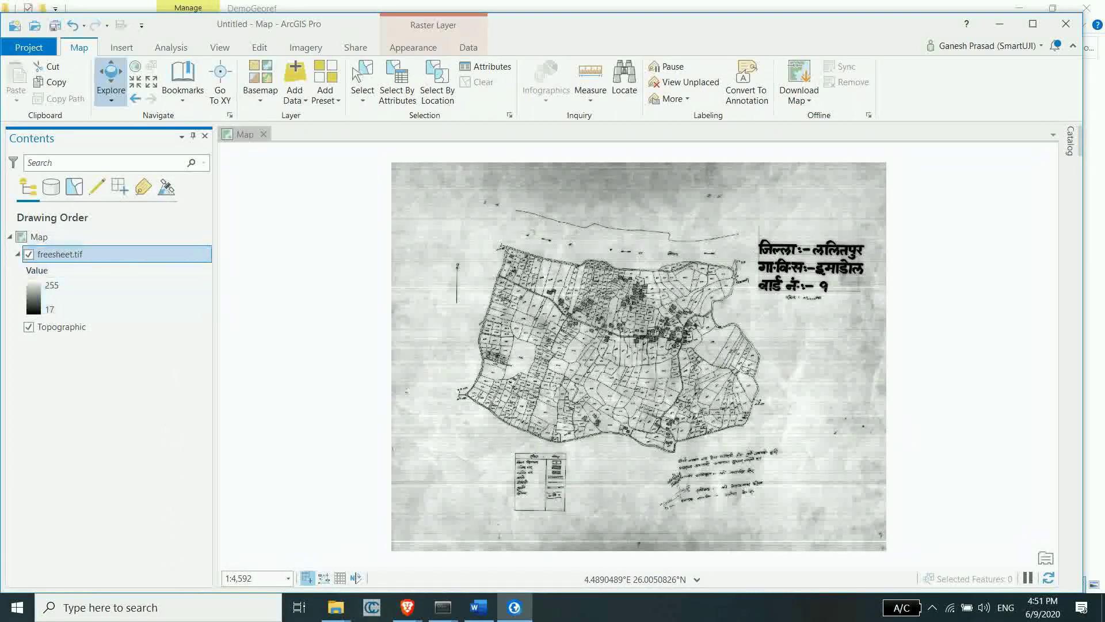
Step: Open the source properties of the freesheet.tif layer and check the X and Y cell sizes in its raster information
right_click(68, 254)
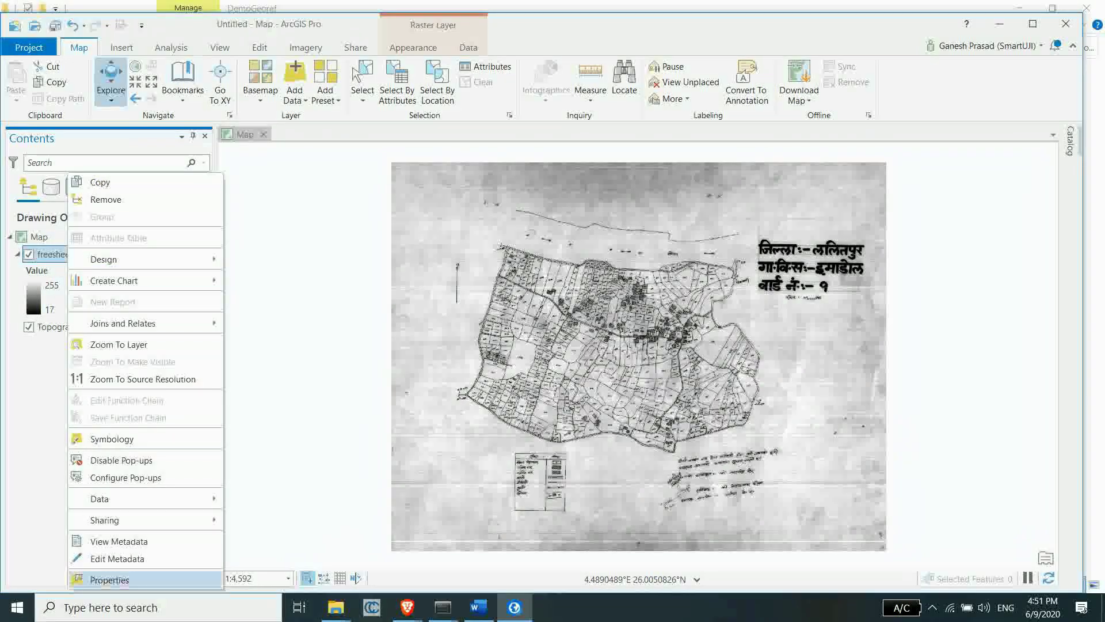
left_click(109, 580)
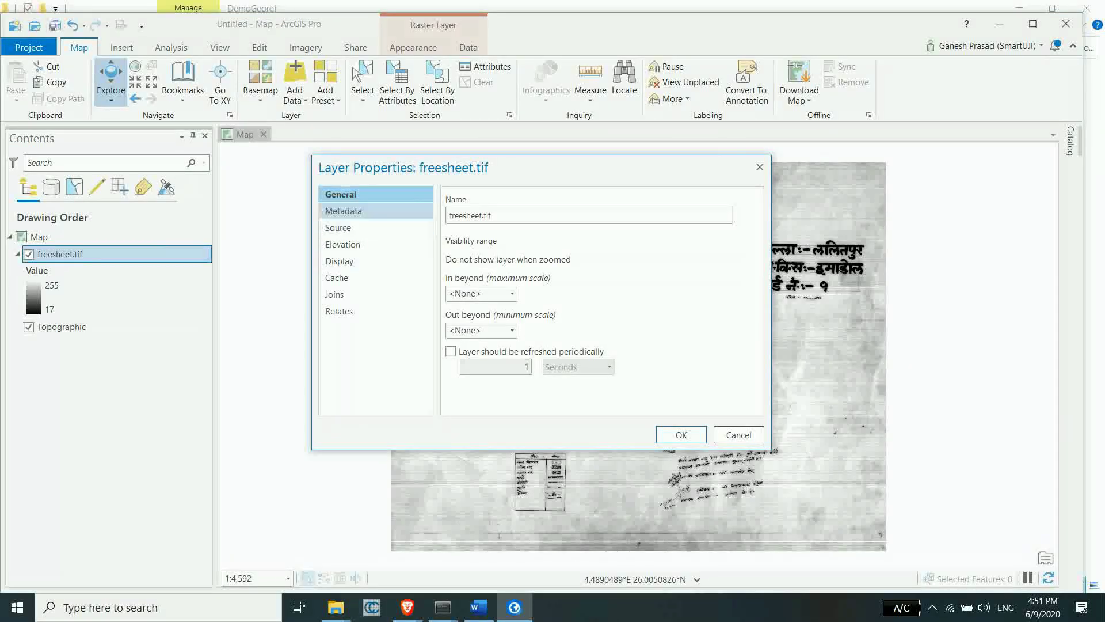
left_click(426, 228)
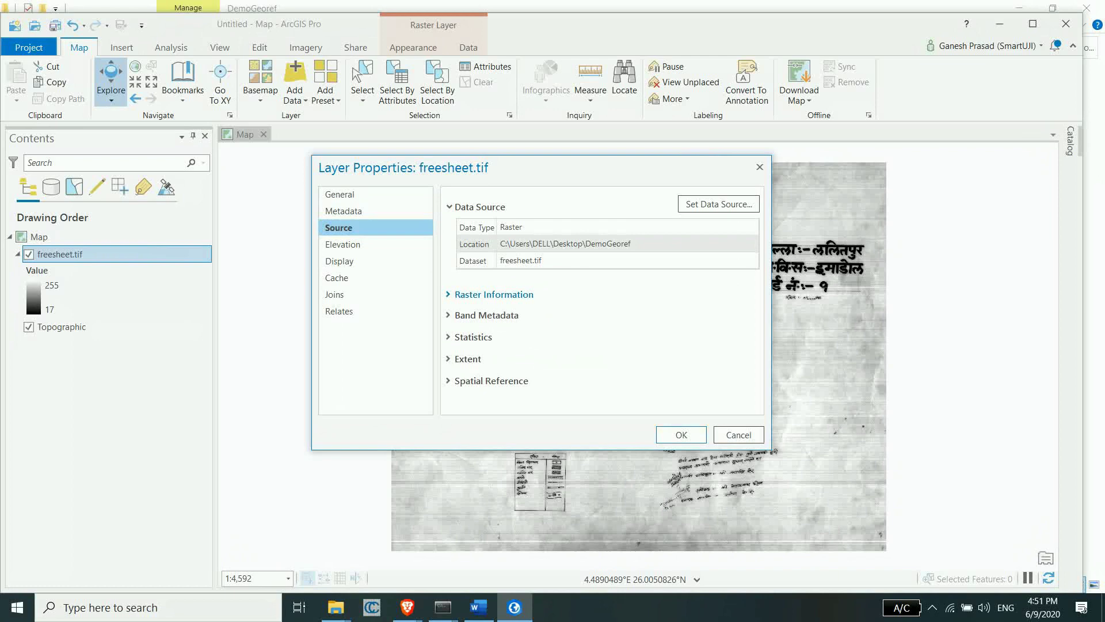
left_click(494, 294)
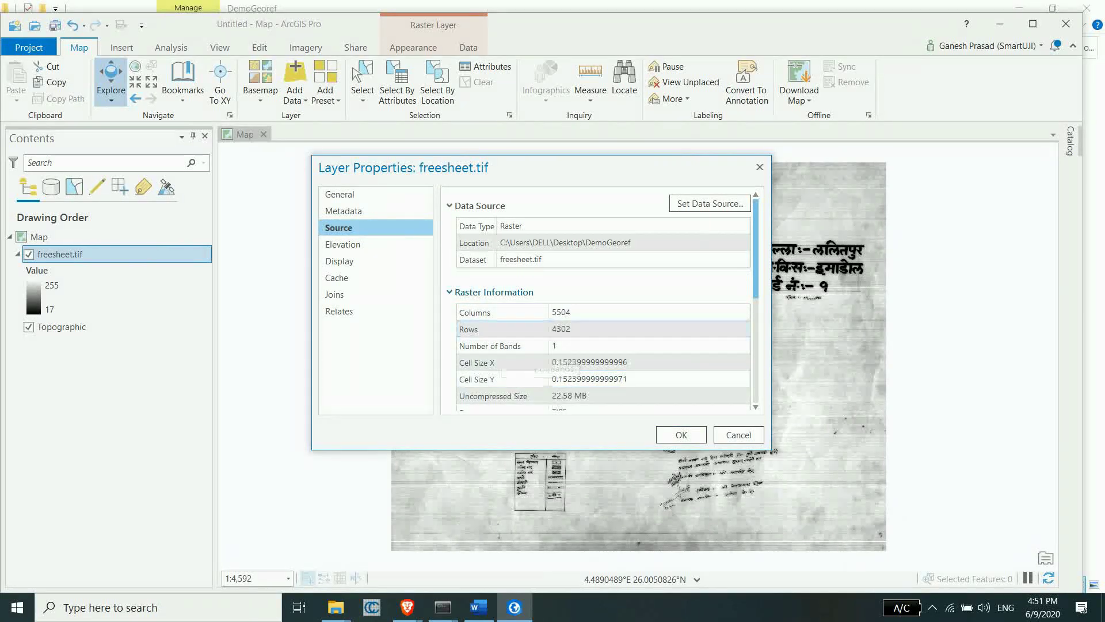
left_click(494, 293)
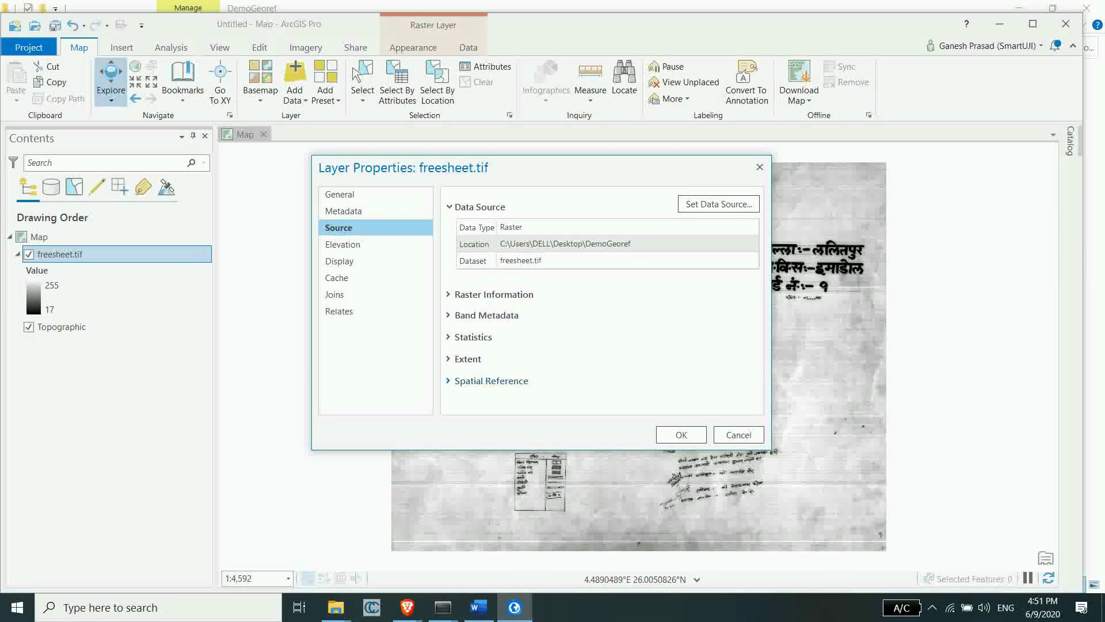
Step: Check the freesheet.tif layer's extent coordinates, close its properties without changes, and maximize the ArcGIS Pro window
left_click(468, 358)
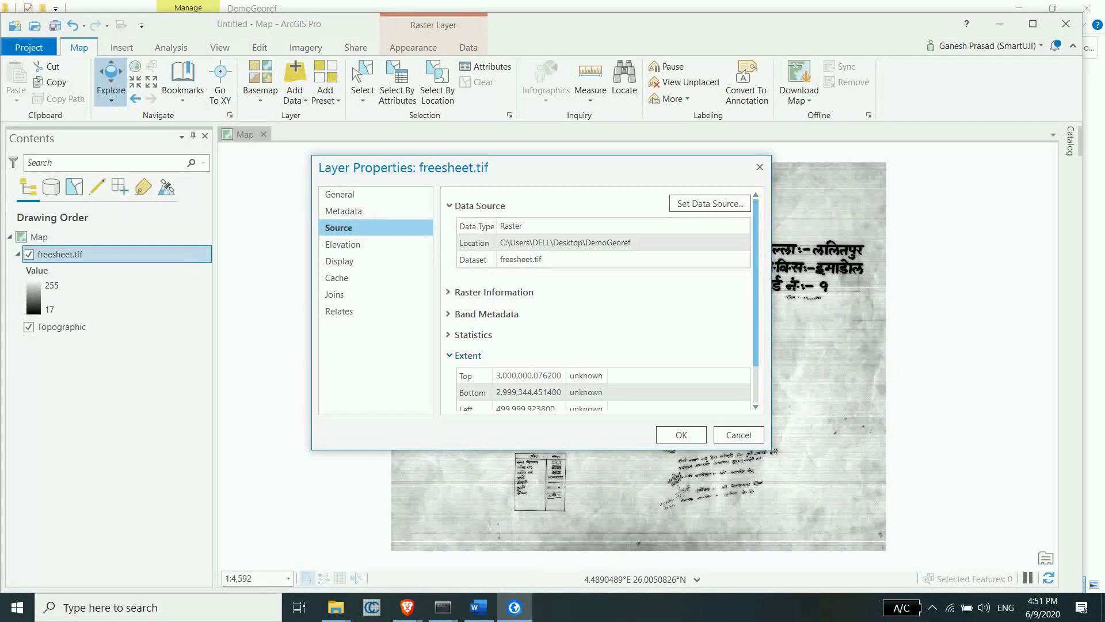
scroll(530, 392, "down", 1)
left_click_drag(756, 259, 756, 291)
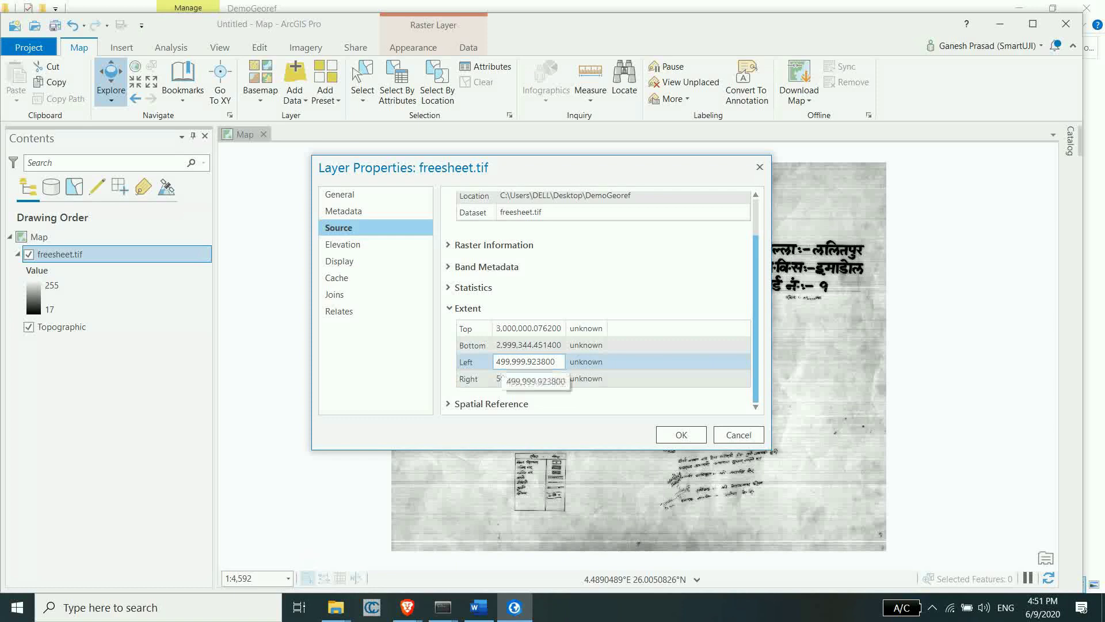
left_click(586, 345)
left_click(586, 328)
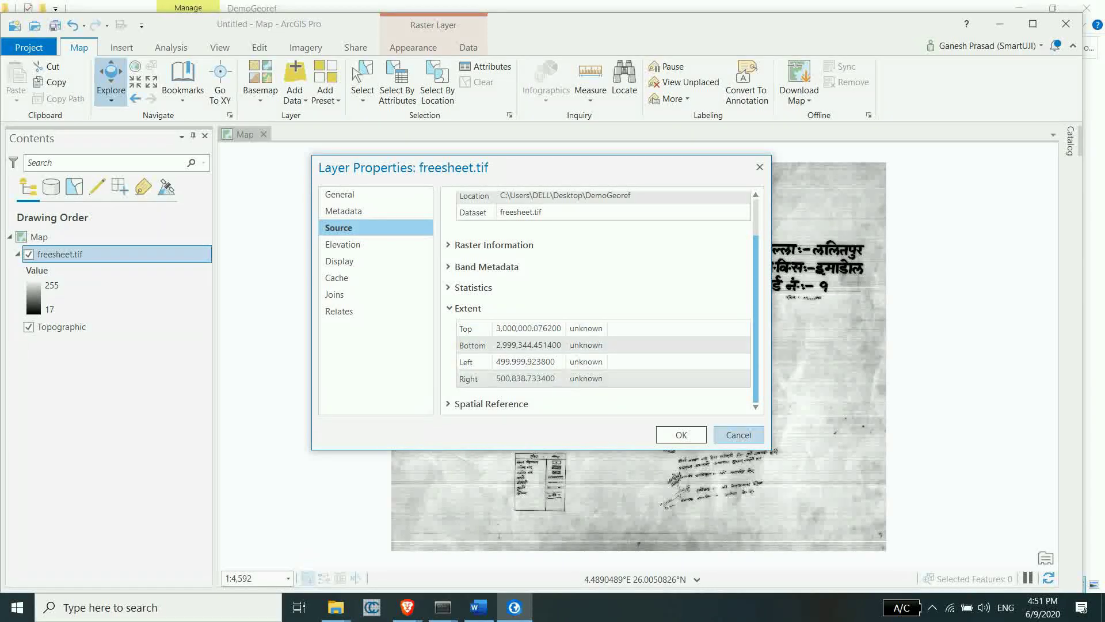
left_click(739, 435)
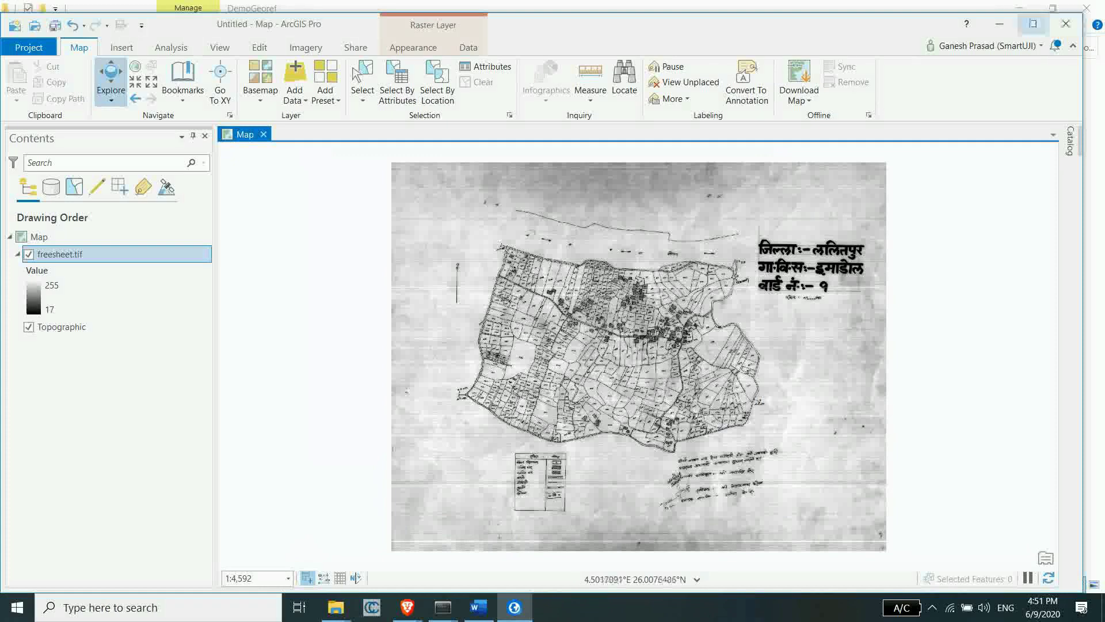
left_click(1032, 24)
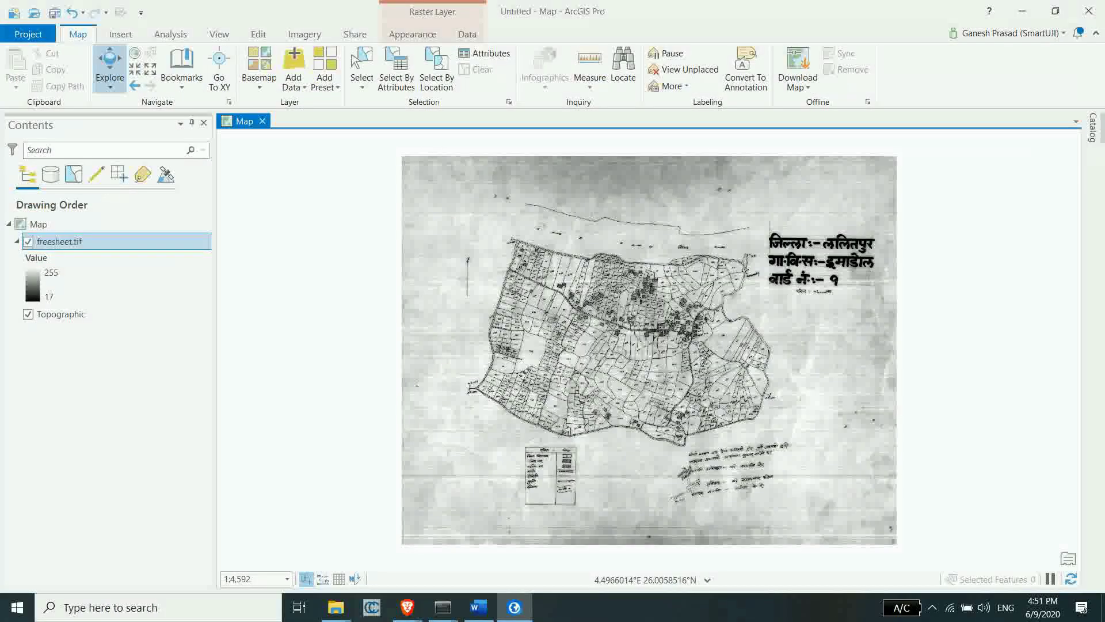